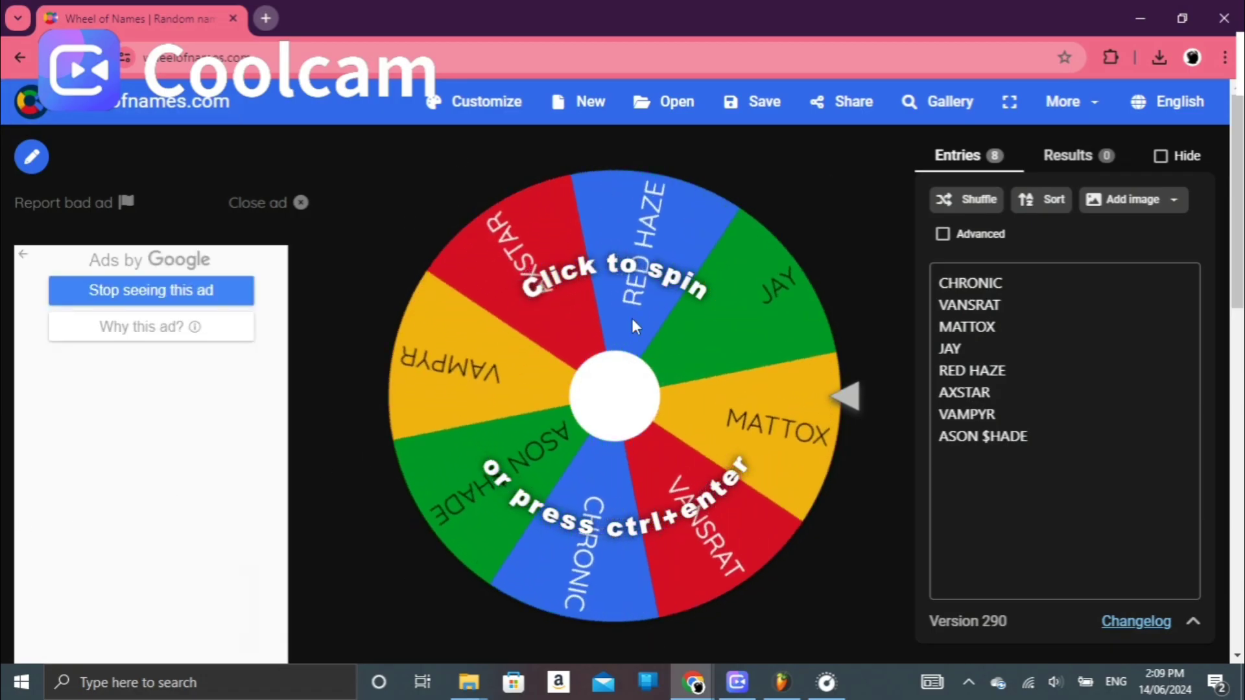
Spin the wheel of artist names to pick one entry at random.
{"action": "key", "text": "ctrl+Return"}
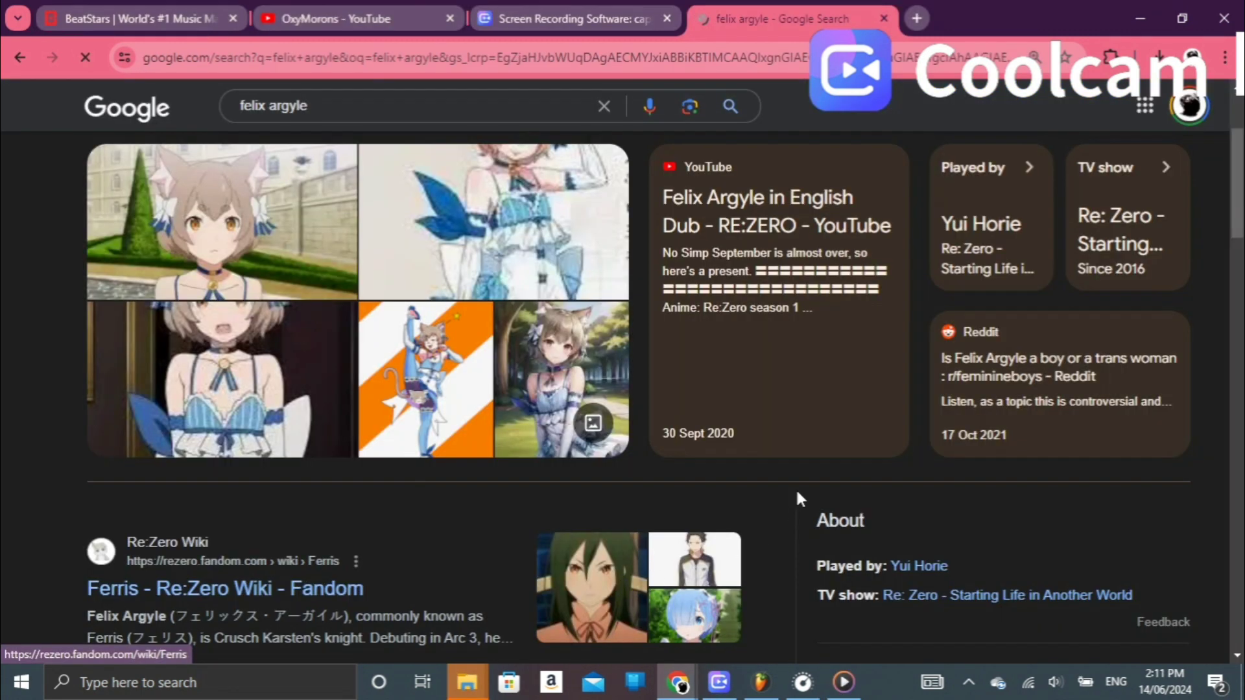
Look through the search results for Felix Argyle, open the Civitai page behind an image result, and view its model details.
{"action": "scroll", "coordinate": [962, 442], "scroll_direction": "down", "scroll_amount": 2}
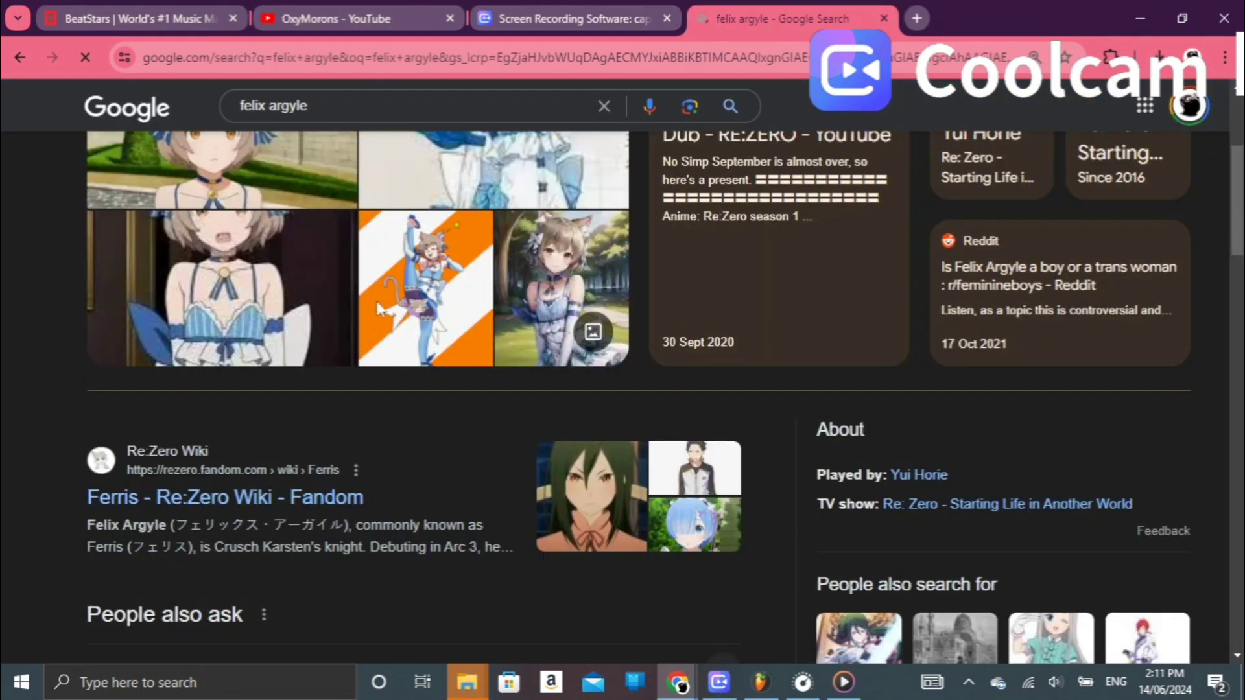
{"action": "scroll", "coordinate": [410, 278], "scroll_direction": "up", "scroll_amount": 2}
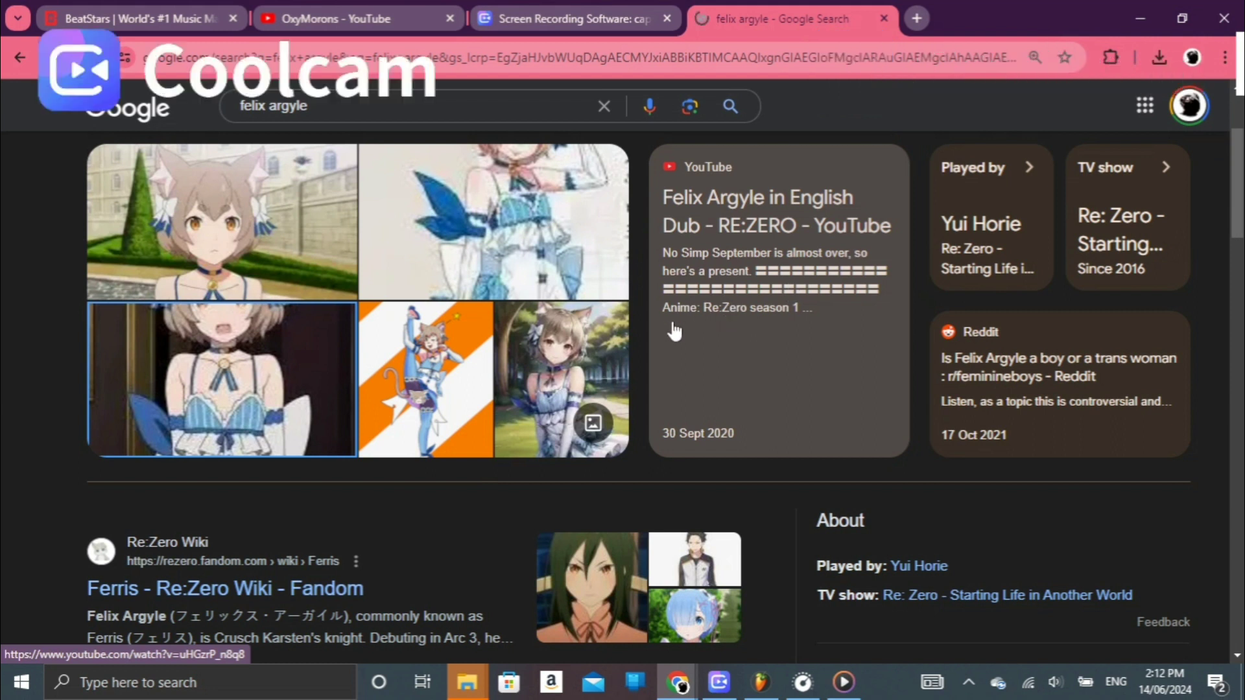
{"action": "scroll", "coordinate": [530, 313], "scroll_direction": "up", "scroll_amount": 2}
{"action": "left_click", "coordinate": [262, 360]}
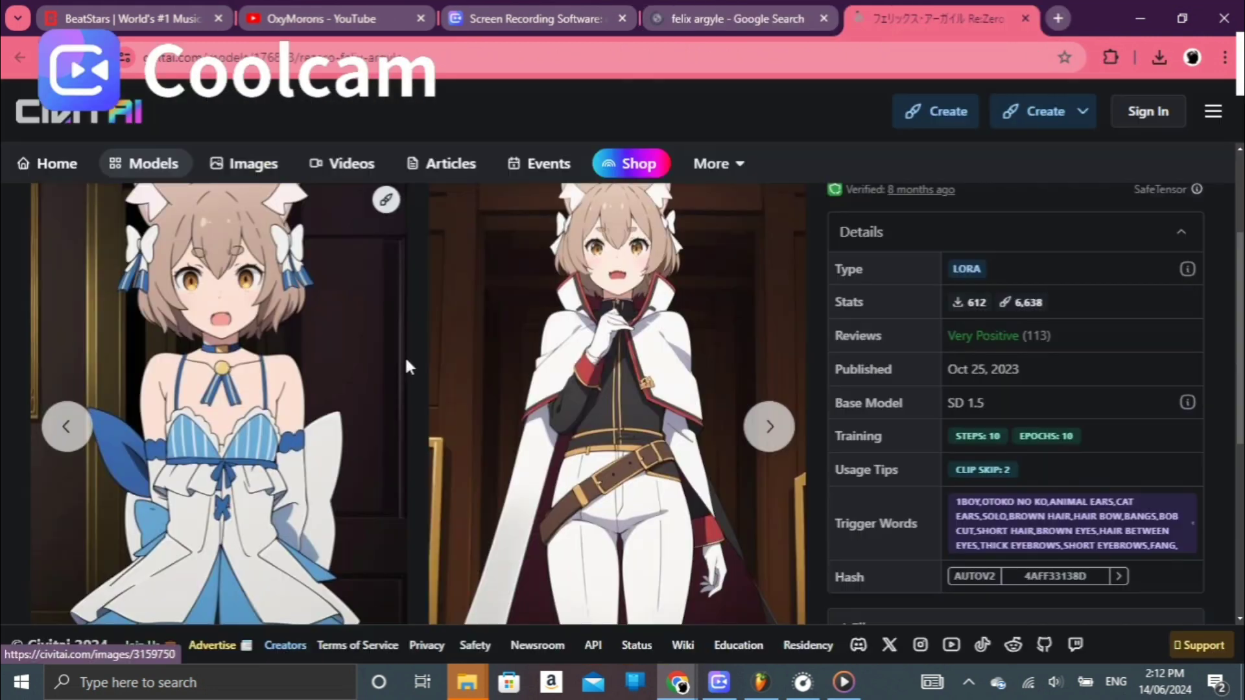
{"action": "scroll", "coordinate": [407, 367], "scroll_direction": "down", "scroll_amount": 1}
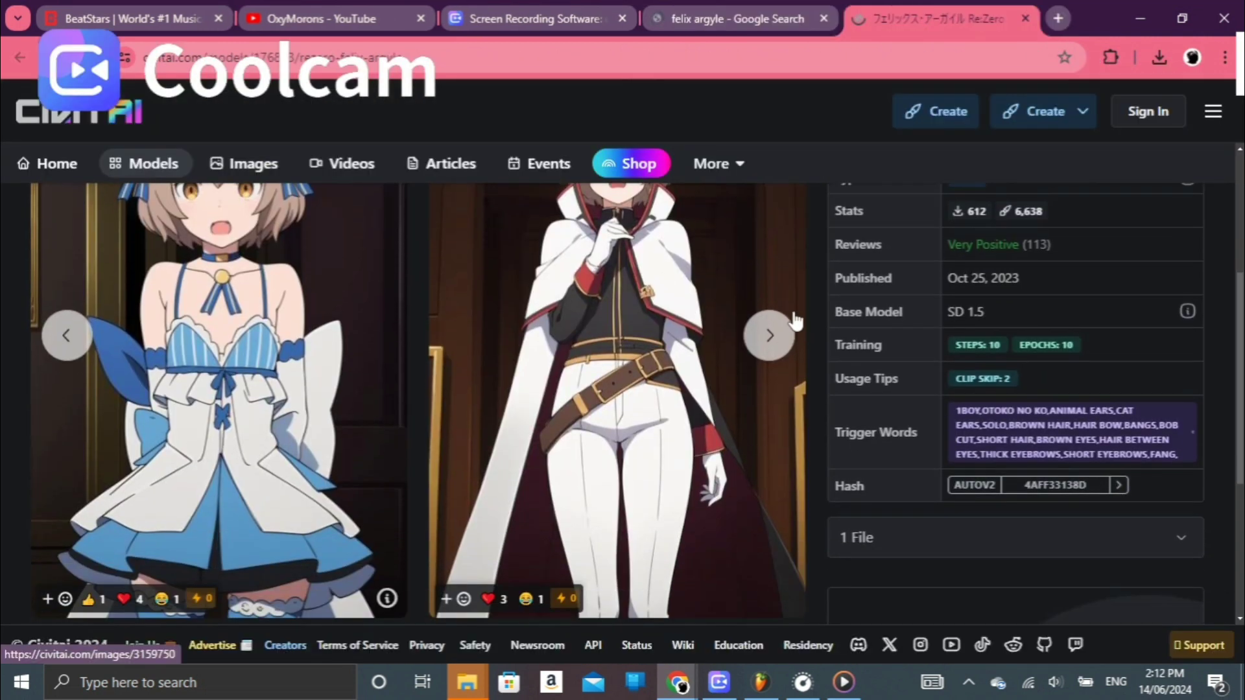
{"action": "scroll", "coordinate": [375, 379], "scroll_direction": "down", "scroll_amount": 4}
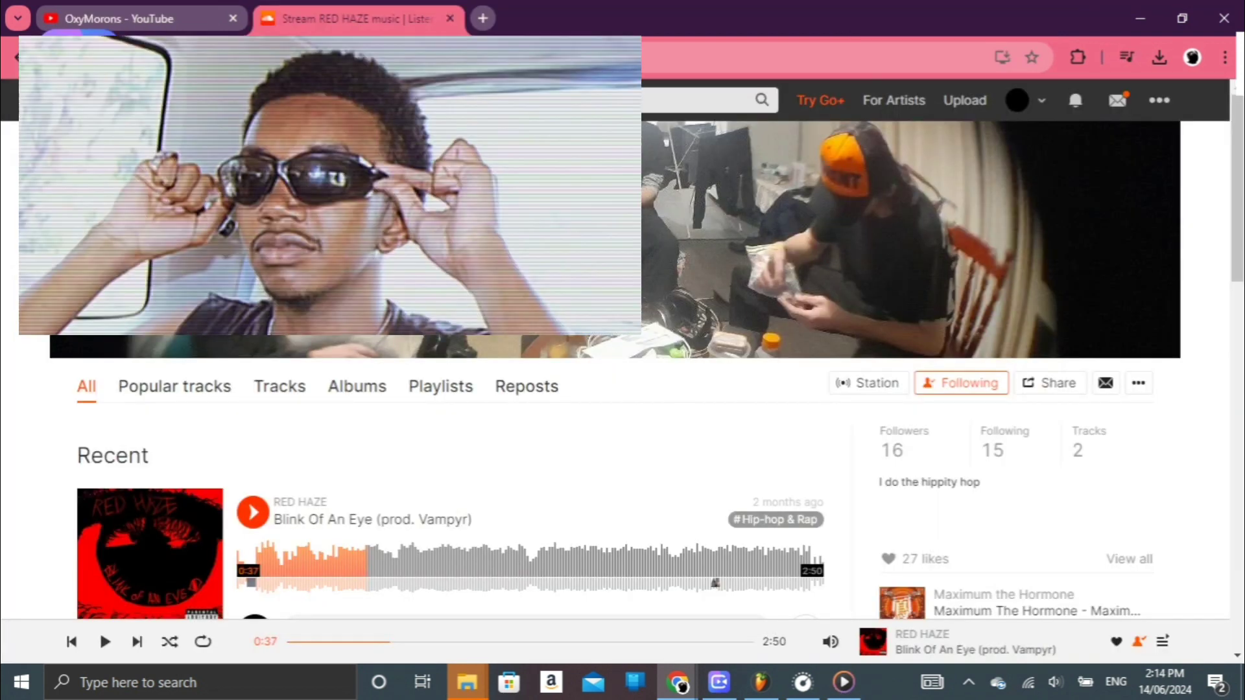
Examine the RED HAZE profile on SoundCloud, including the bio line, recent tracks, reposts and likes.
{"action": "scroll", "coordinate": [100, 630], "scroll_direction": "down", "scroll_amount": 2}
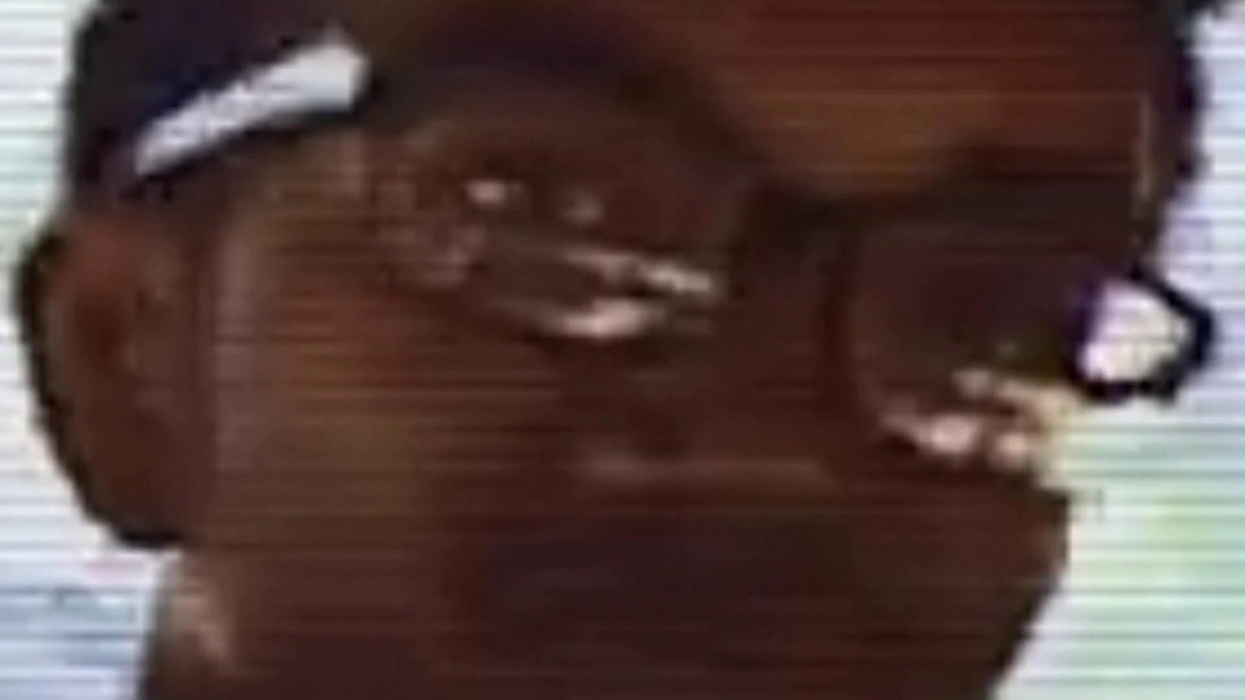
{"action": "left_click_drag", "start_coordinate": [980, 391], "coordinate": [882, 391]}
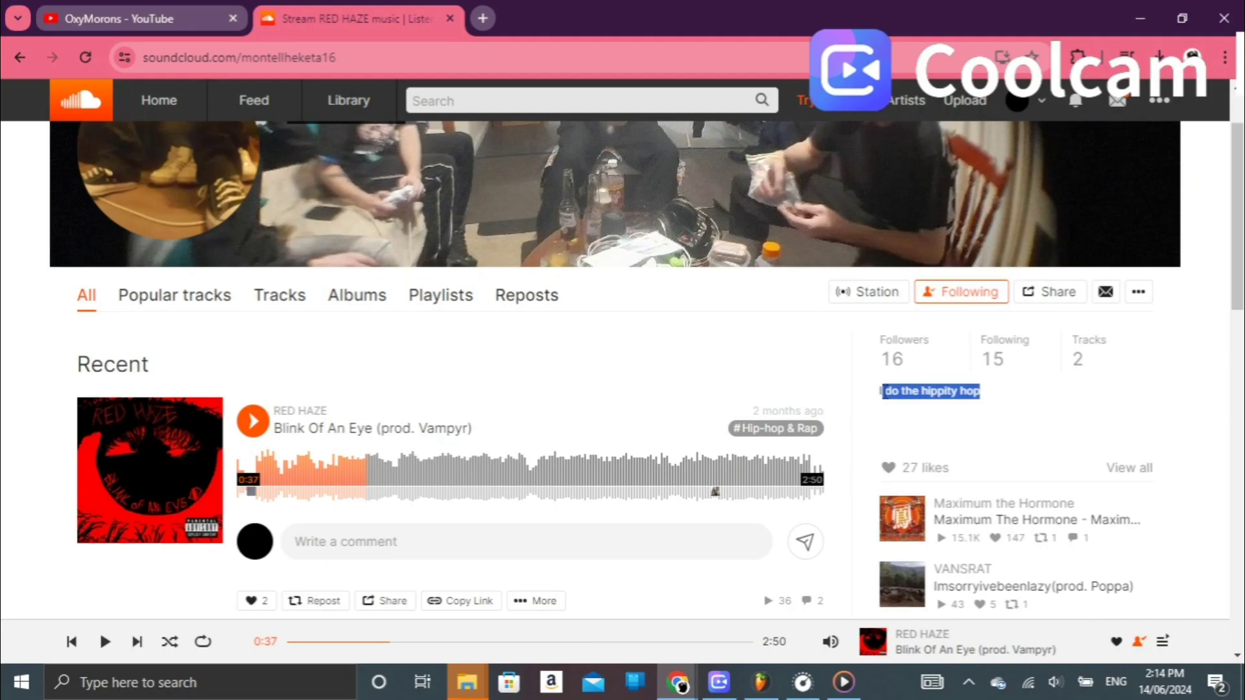
{"action": "left_click", "coordinate": [768, 378]}
{"action": "scroll", "coordinate": [278, 371], "scroll_direction": "down", "scroll_amount": 10}
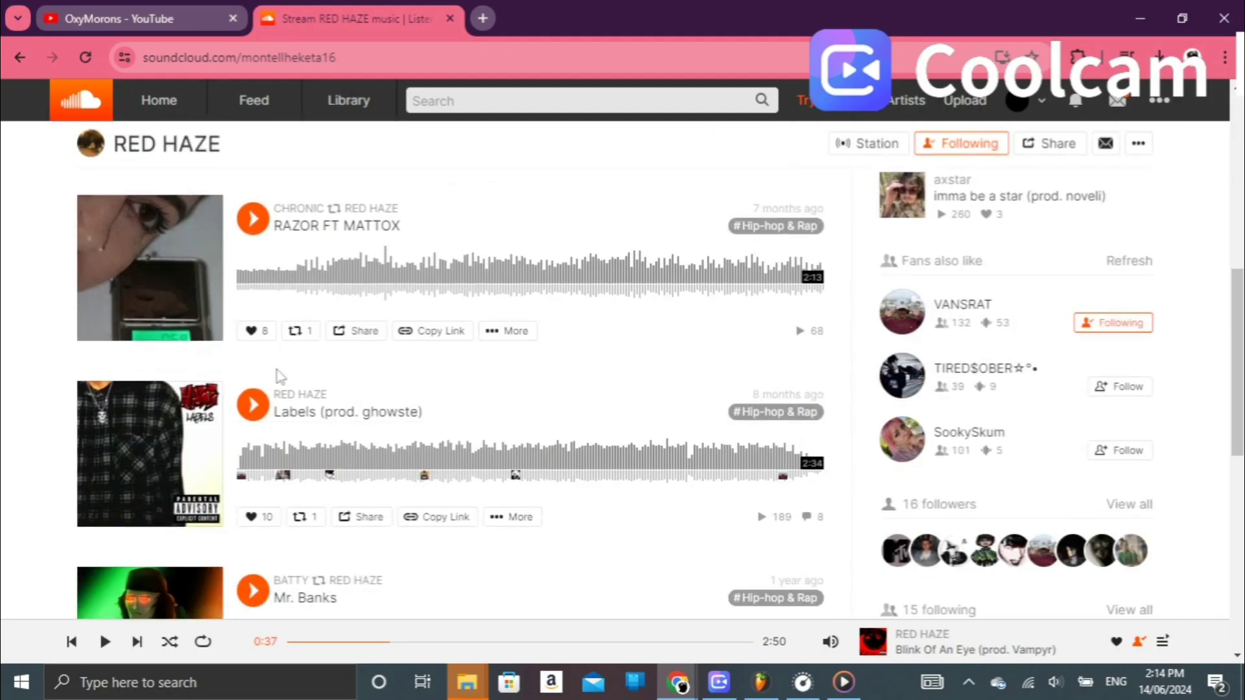
{"action": "scroll", "coordinate": [279, 371], "scroll_direction": "up", "scroll_amount": 10}
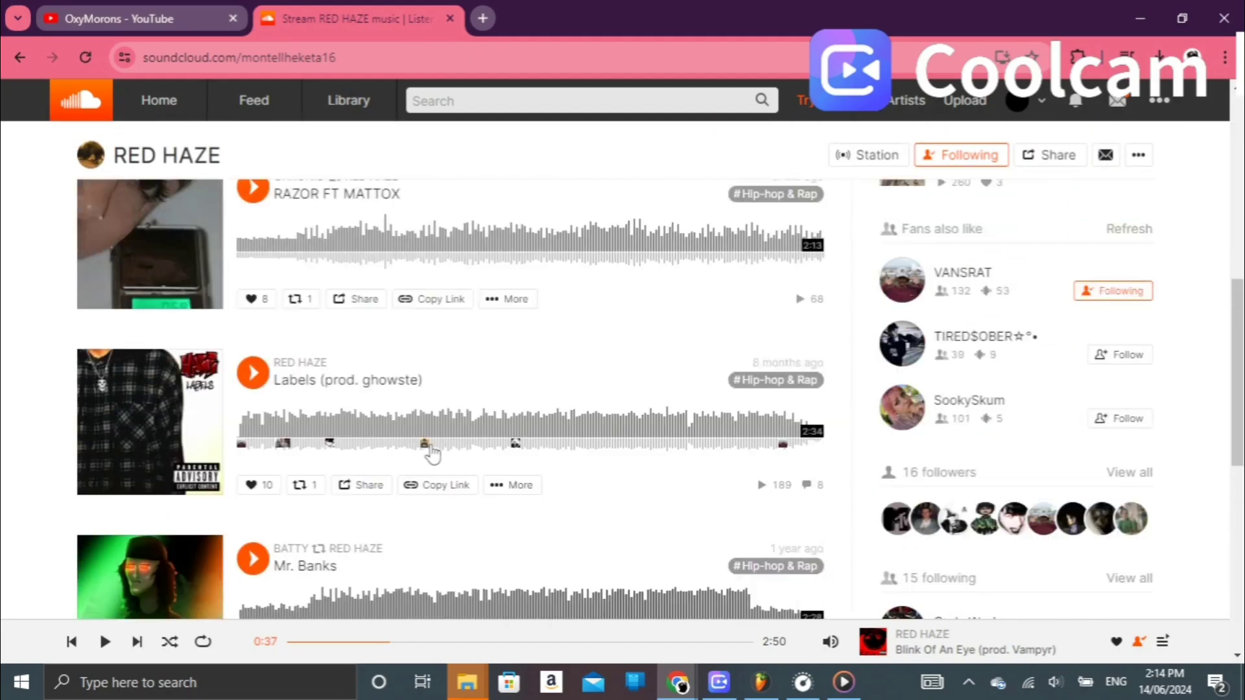
{"action": "scroll", "coordinate": [421, 389], "scroll_direction": "up", "scroll_amount": 6}
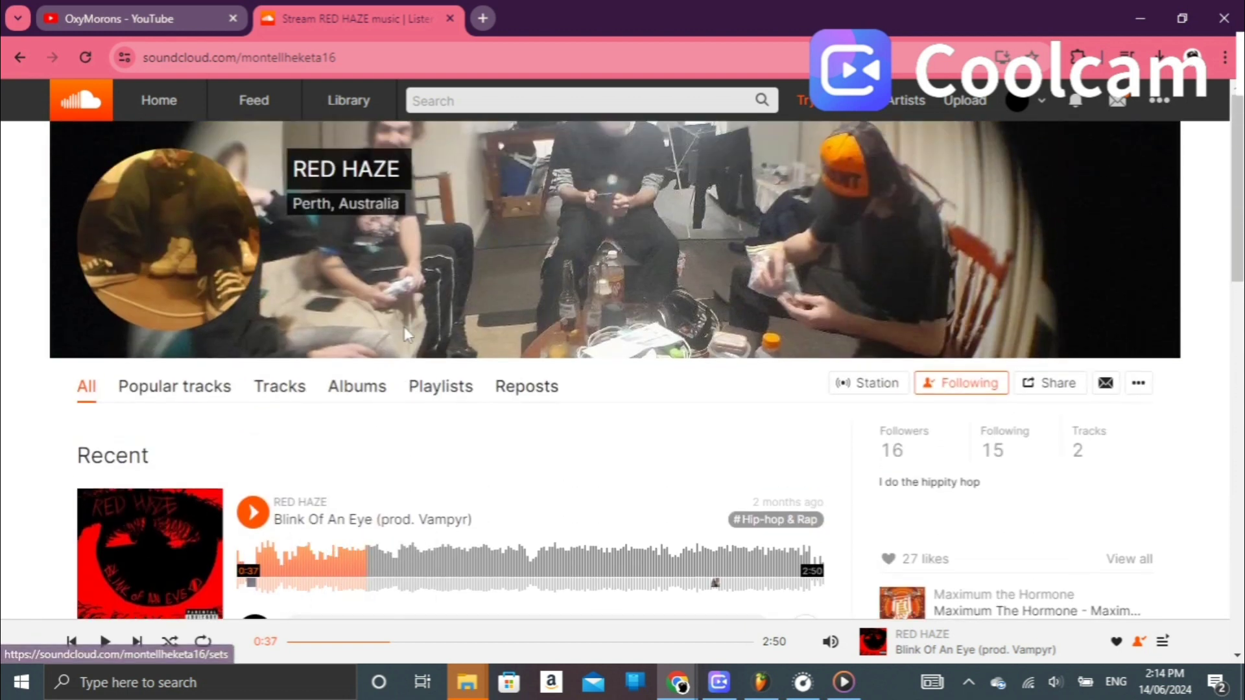
{"action": "scroll", "coordinate": [771, 388], "scroll_direction": "down", "scroll_amount": 3}
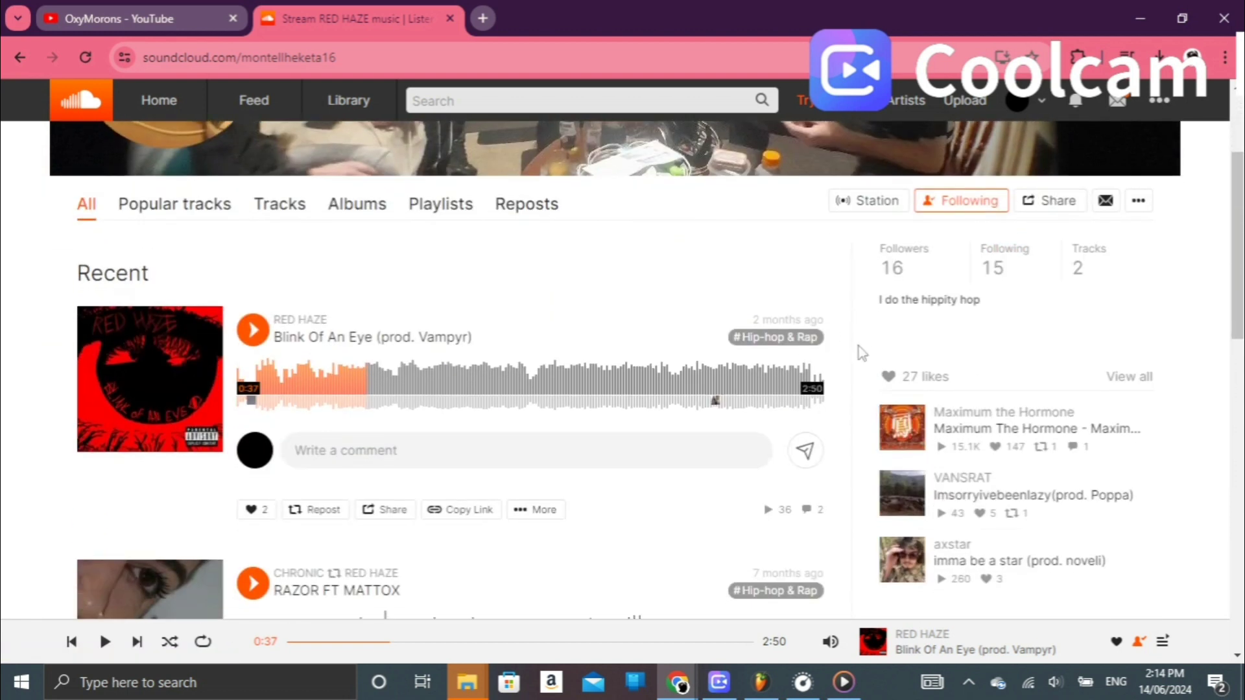
{"action": "scroll", "coordinate": [934, 314], "scroll_direction": "up", "scroll_amount": 3}
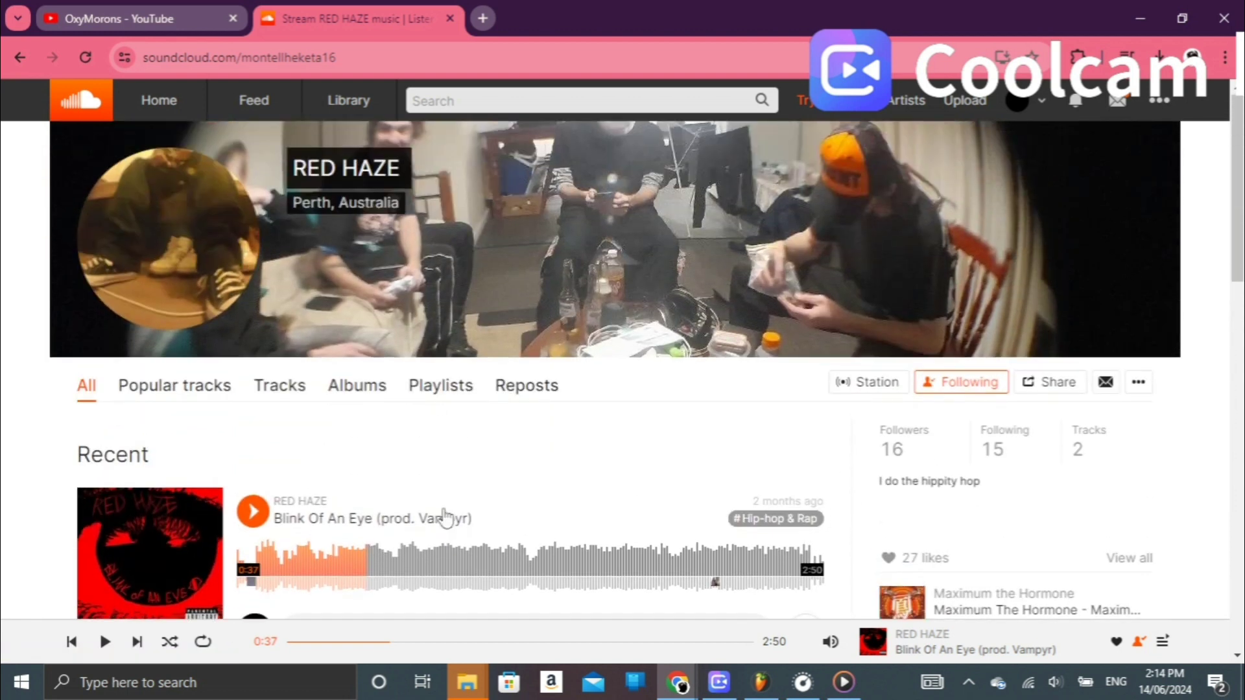
{"action": "scroll", "coordinate": [445, 517], "scroll_direction": "down", "scroll_amount": 6}
{"action": "scroll", "coordinate": [305, 325], "scroll_direction": "down", "scroll_amount": 3}
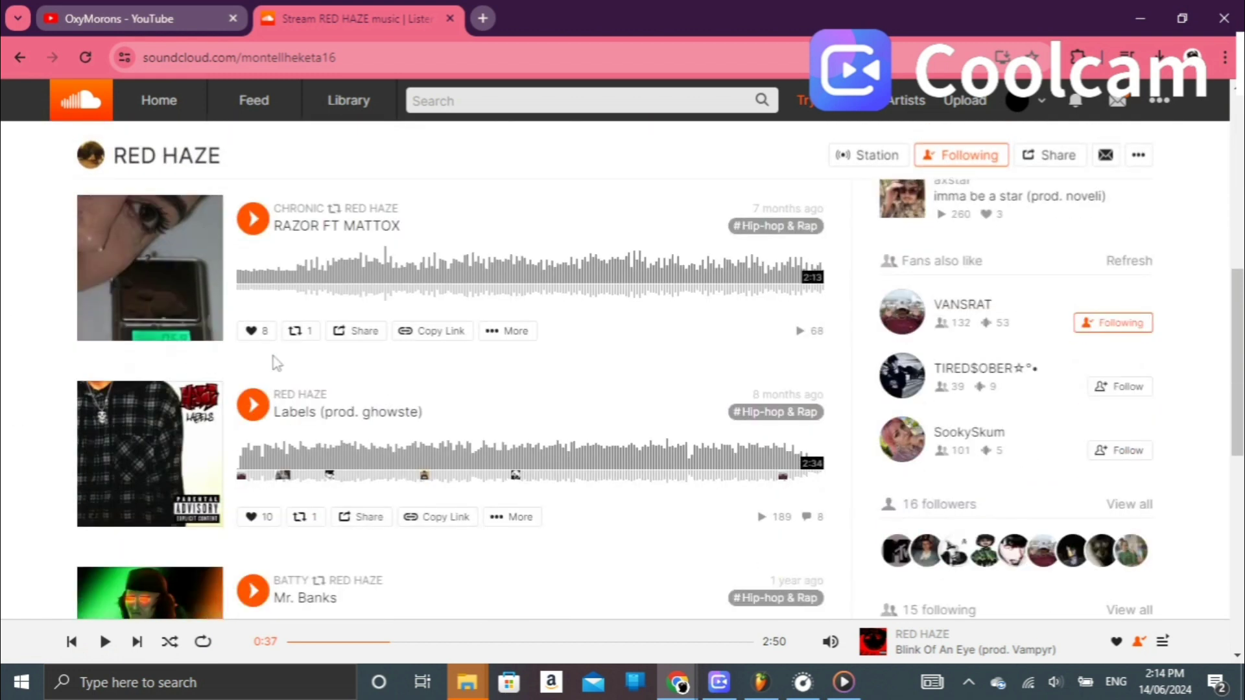
{"action": "scroll", "coordinate": [227, 376], "scroll_direction": "down", "scroll_amount": 1}
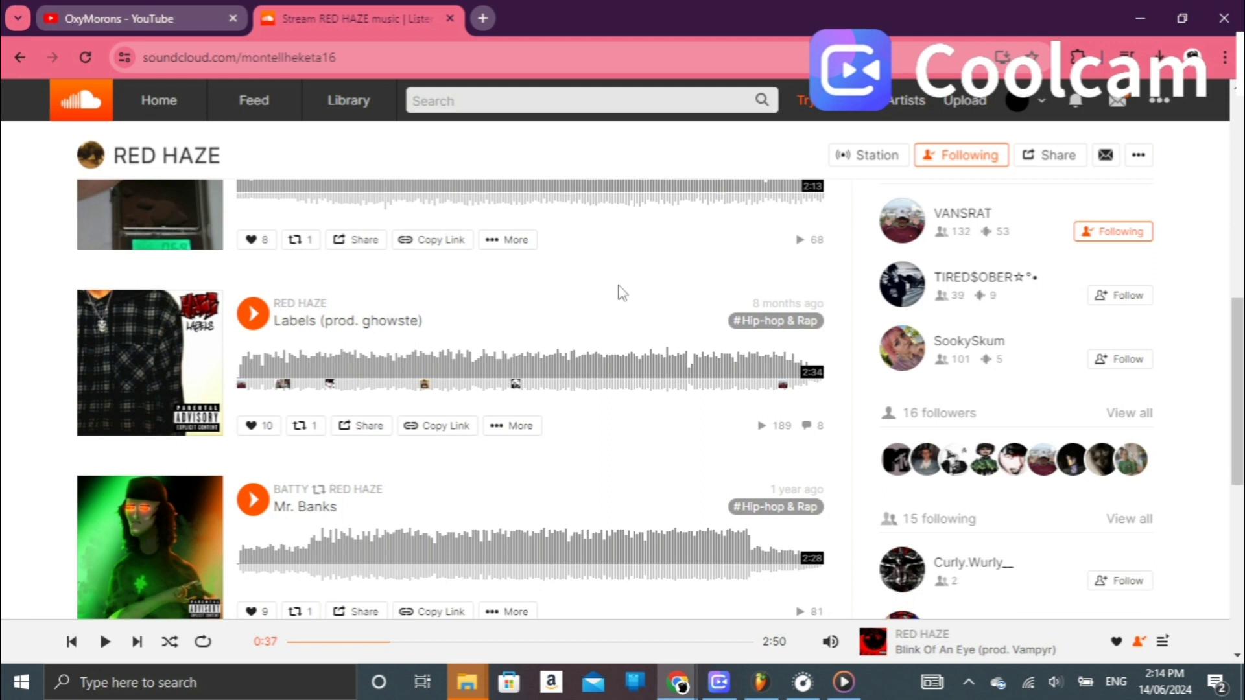
{"action": "scroll", "coordinate": [503, 369], "scroll_direction": "up", "scroll_amount": 7}
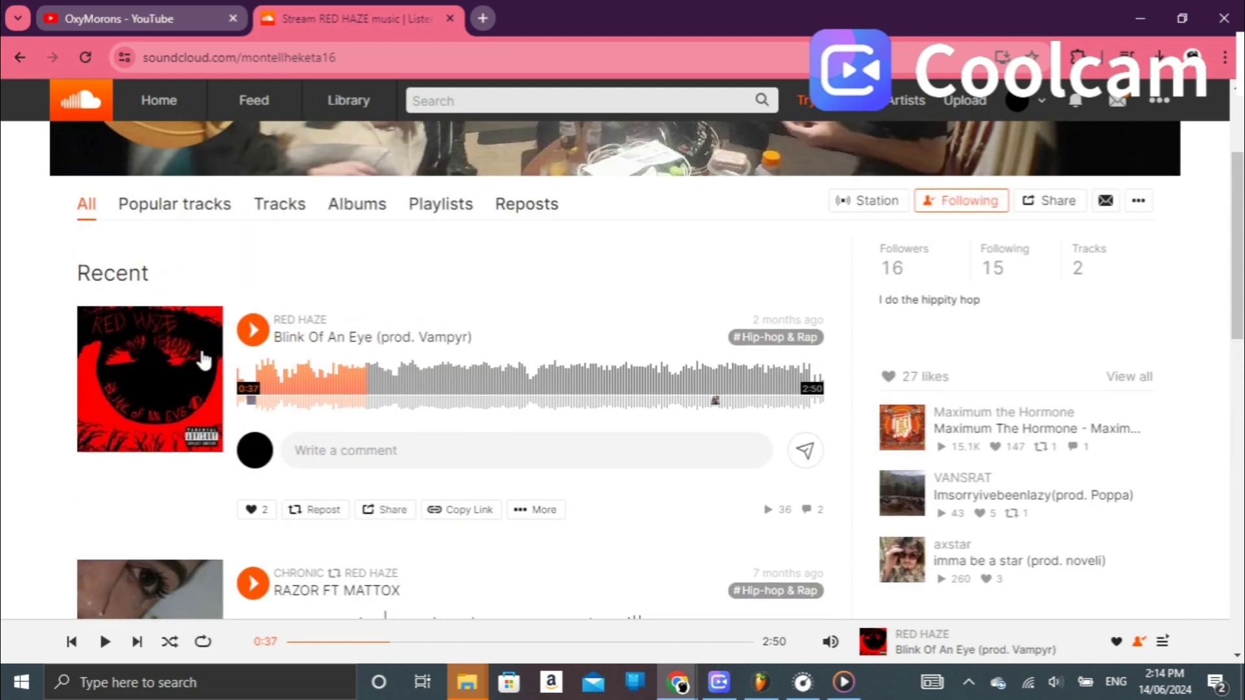
Play the track Blink Of An Eye (prod. Vampyr) and look over the RED HAZE profile's recent uploads again.
{"action": "left_click", "coordinate": [103, 638]}
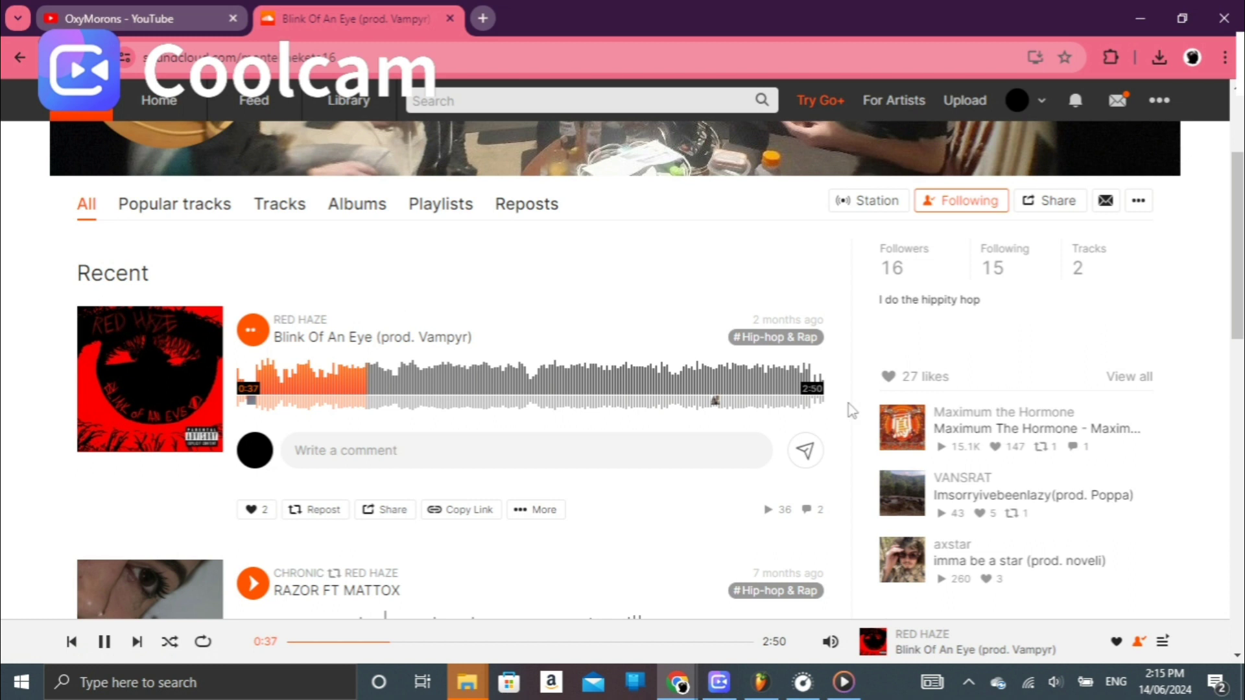
{"action": "scroll", "coordinate": [827, 471], "scroll_direction": "down", "scroll_amount": 2}
{"action": "scroll", "coordinate": [827, 471], "scroll_direction": "up", "scroll_amount": 2}
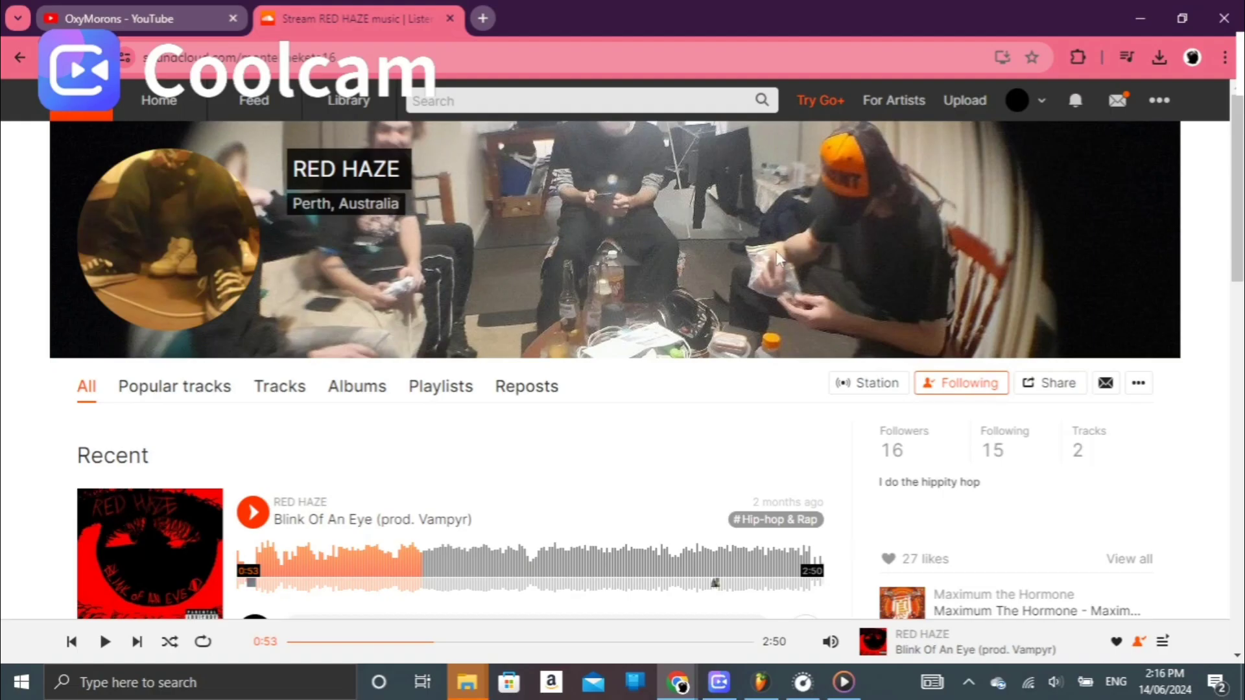
{"action": "scroll", "coordinate": [574, 376], "scroll_direction": "down", "scroll_amount": 3}
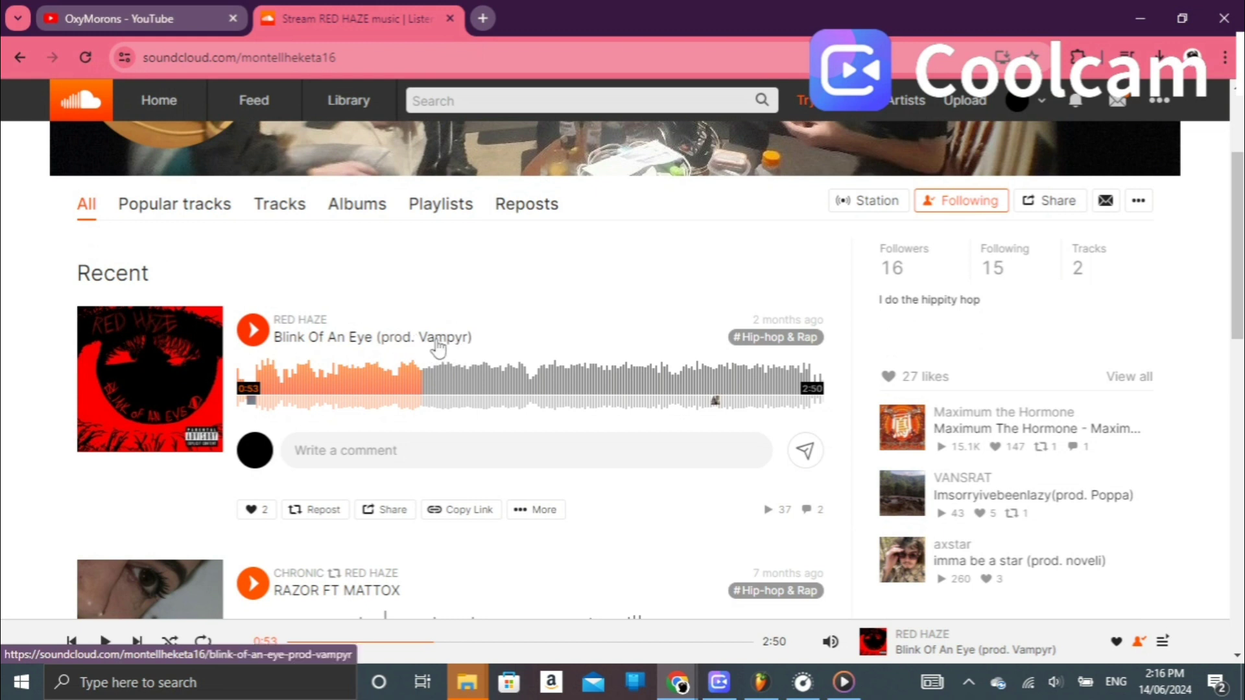
{"action": "scroll", "coordinate": [439, 333], "scroll_direction": "down", "scroll_amount": 2}
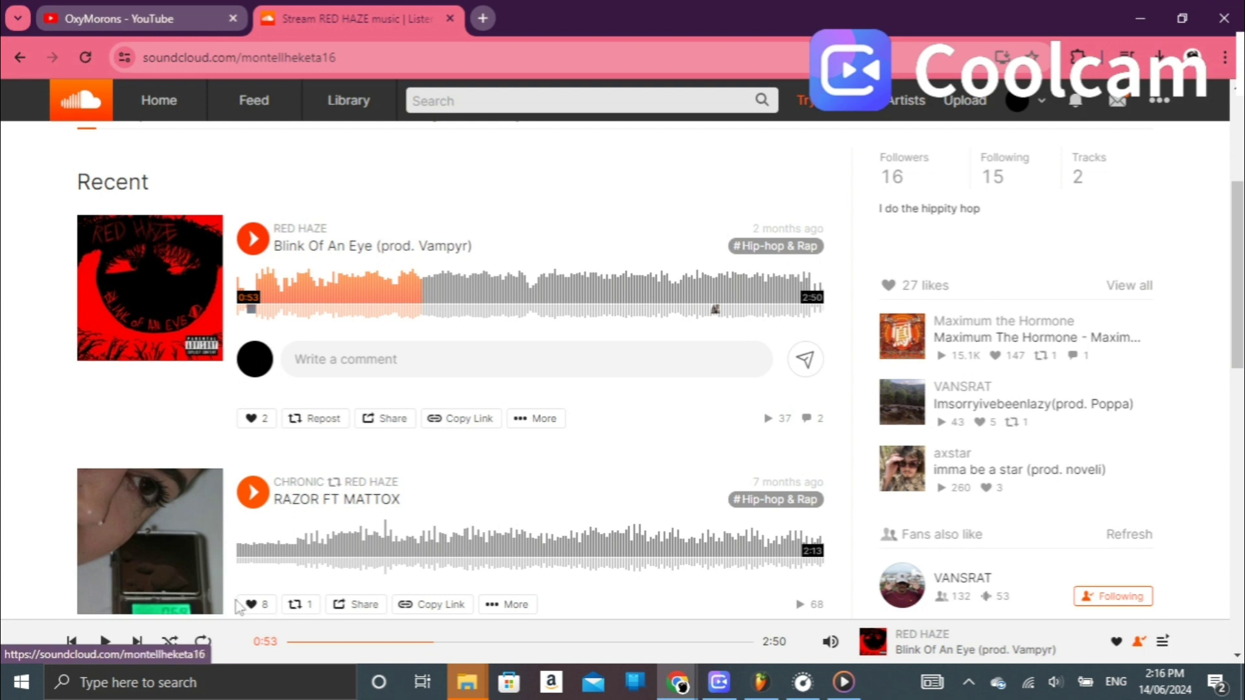
{"action": "scroll", "coordinate": [459, 355], "scroll_direction": "up", "scroll_amount": 5}
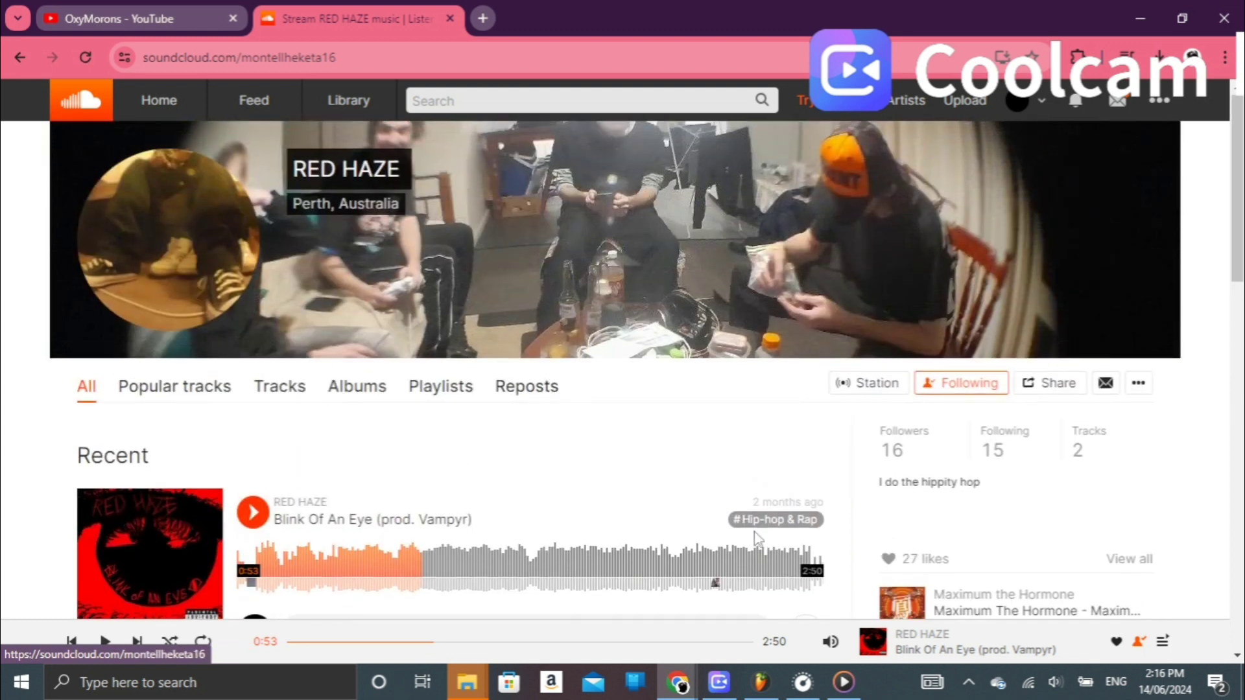
{"action": "scroll", "coordinate": [736, 491], "scroll_direction": "down", "scroll_amount": 3}
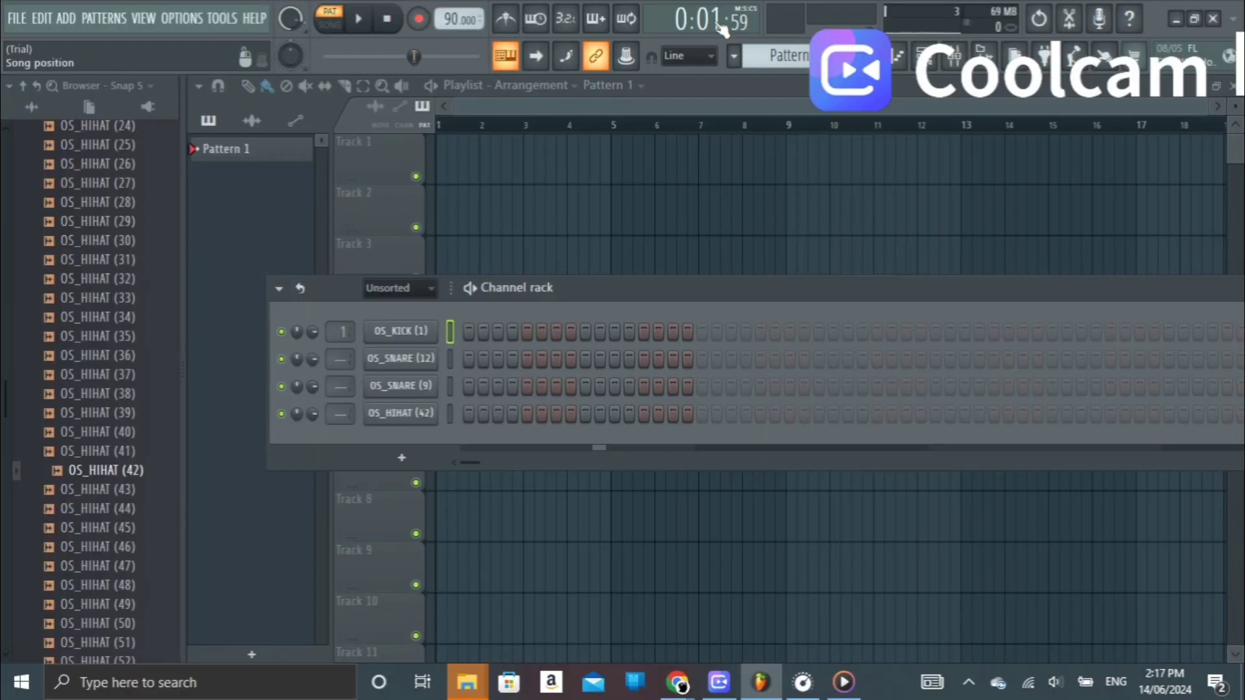
In FL Studio, collapse the HIHATS folder of the 90s old school drum kit and audition snares such as OS_SNARE (30) and OS_SNARE (38).
{"action": "scroll", "coordinate": [92, 361], "scroll_direction": "up", "scroll_amount": 15}
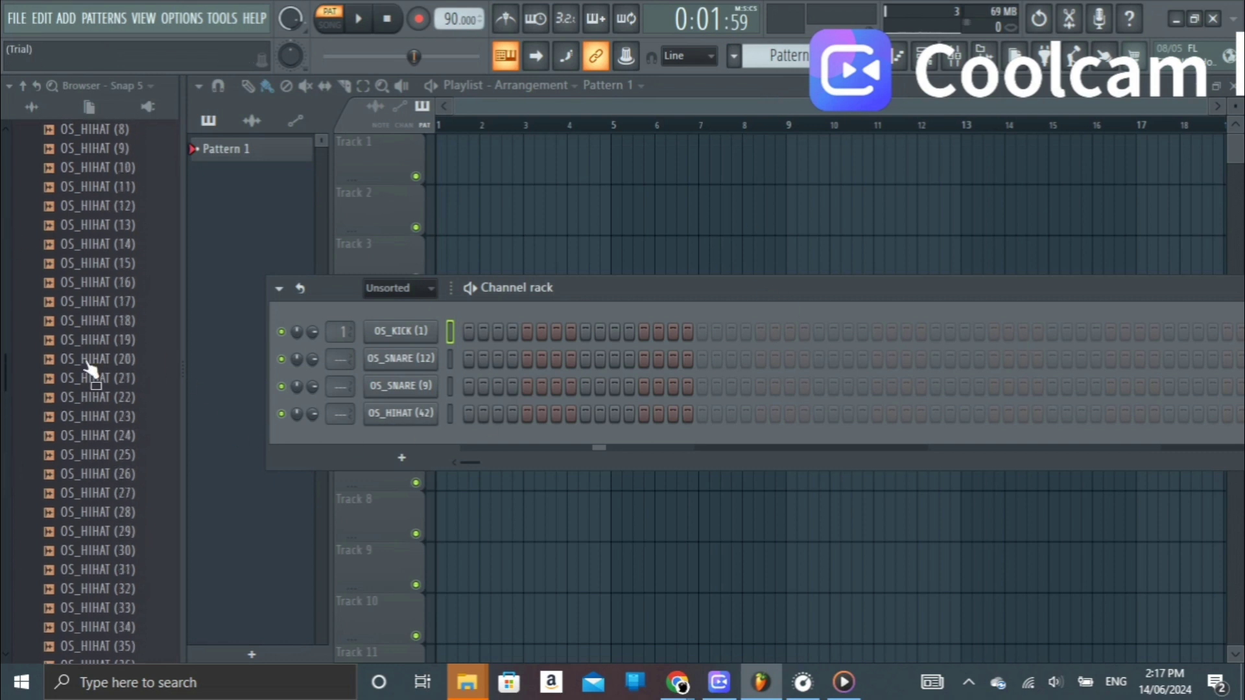
{"action": "scroll", "coordinate": [70, 536], "scroll_direction": "down", "scroll_amount": 3}
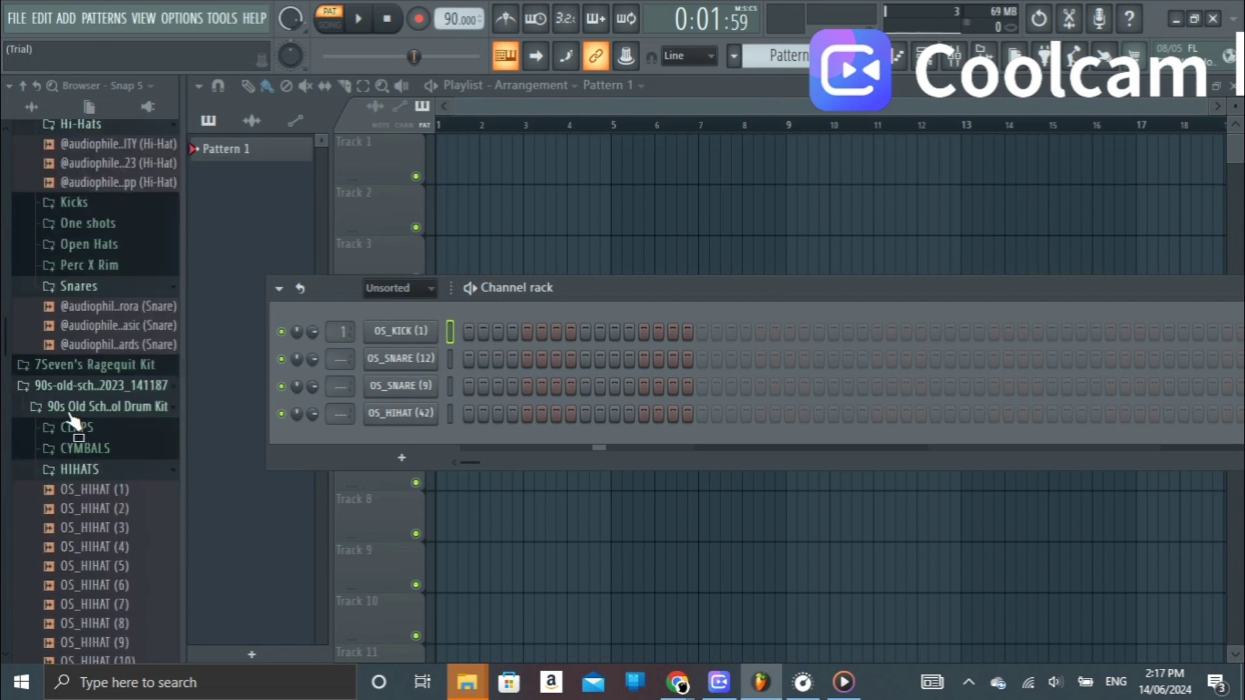
{"action": "left_click", "coordinate": [84, 469]}
{"action": "scroll", "coordinate": [149, 505], "scroll_direction": "down", "scroll_amount": 9}
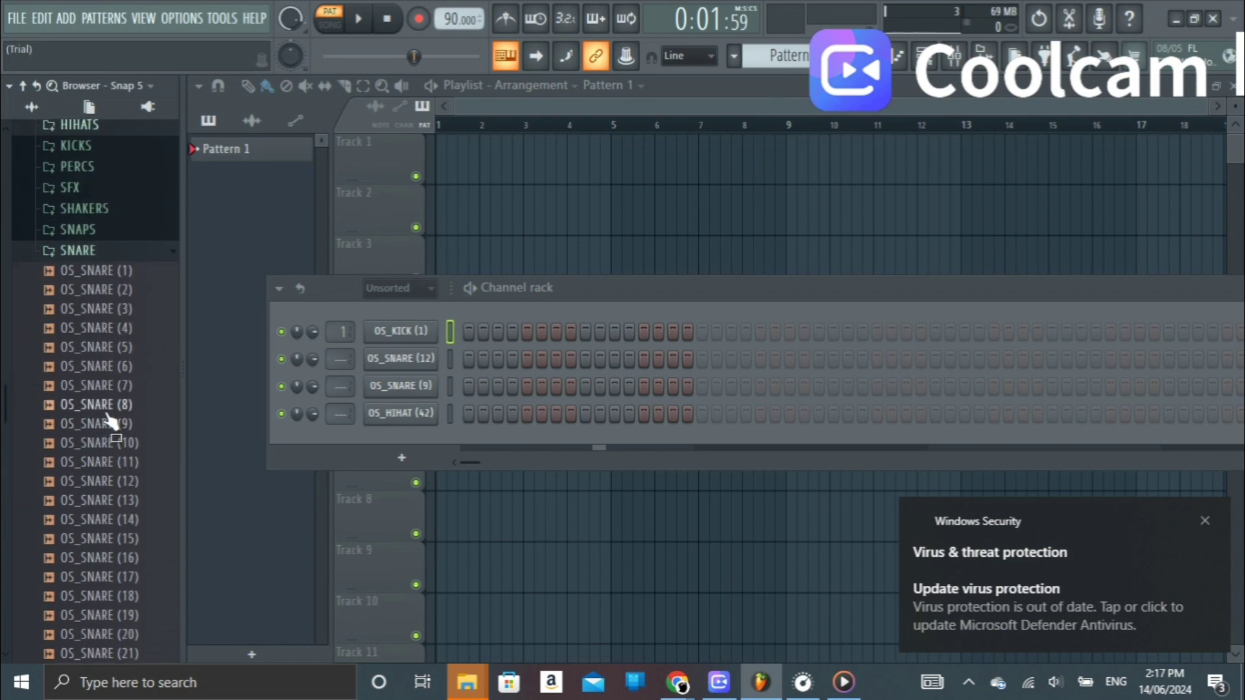
{"action": "left_click", "coordinate": [122, 517]}
{"action": "scroll", "coordinate": [123, 453], "scroll_direction": "down", "scroll_amount": 9}
{"action": "left_click", "coordinate": [132, 329]}
{"action": "left_click", "coordinate": [119, 483]}
{"action": "scroll", "coordinate": [133, 441], "scroll_direction": "down", "scroll_amount": 6}
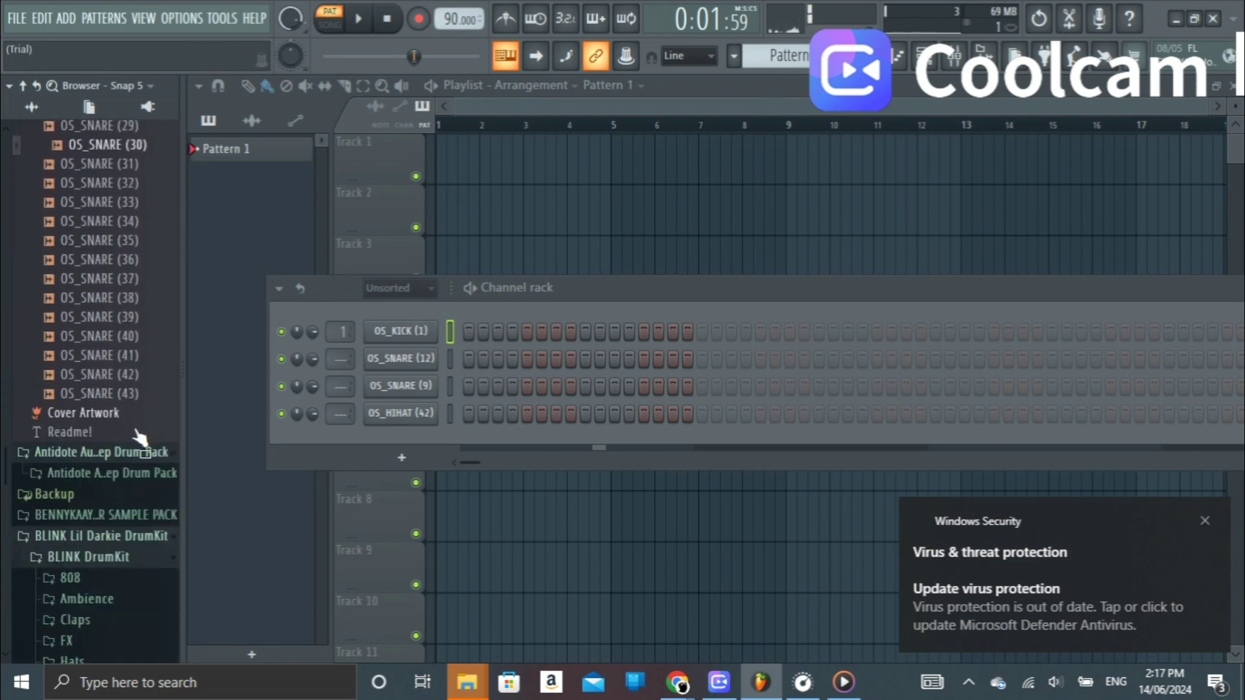
{"action": "left_click", "coordinate": [140, 291]}
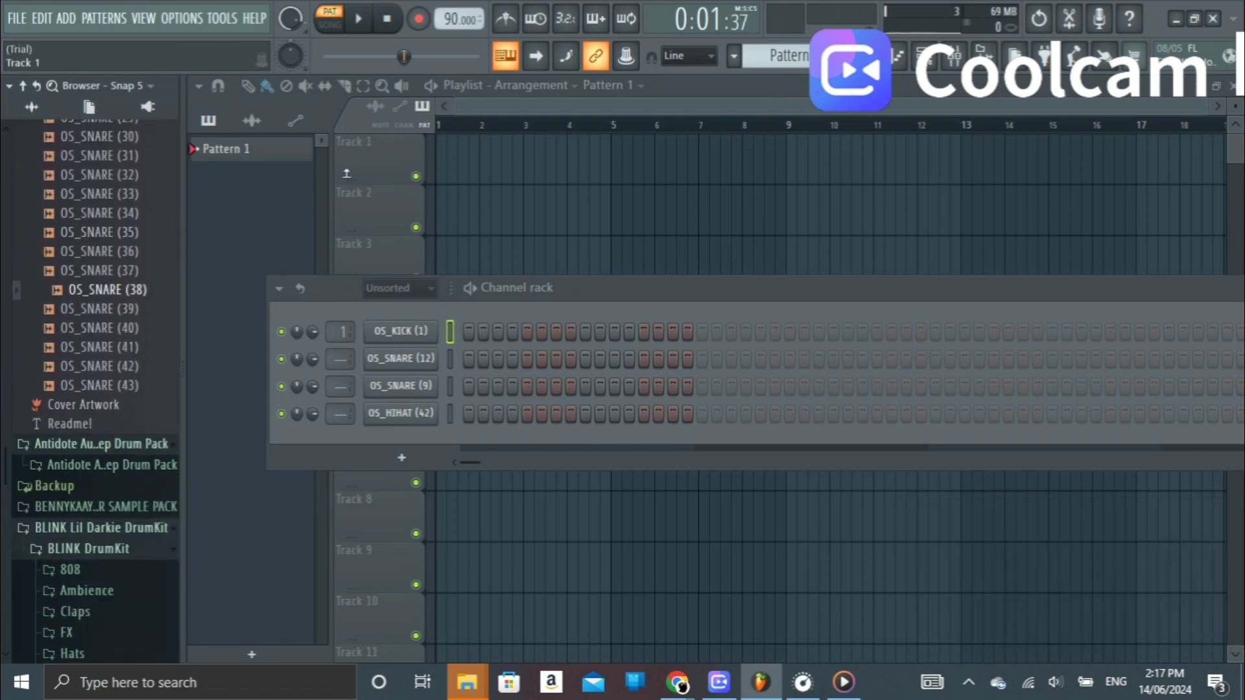
Return the song position to the start and lower the project tempo to 86 BPM.
{"action": "left_click_drag", "start_coordinate": [404, 57], "coordinate": [376, 58]}
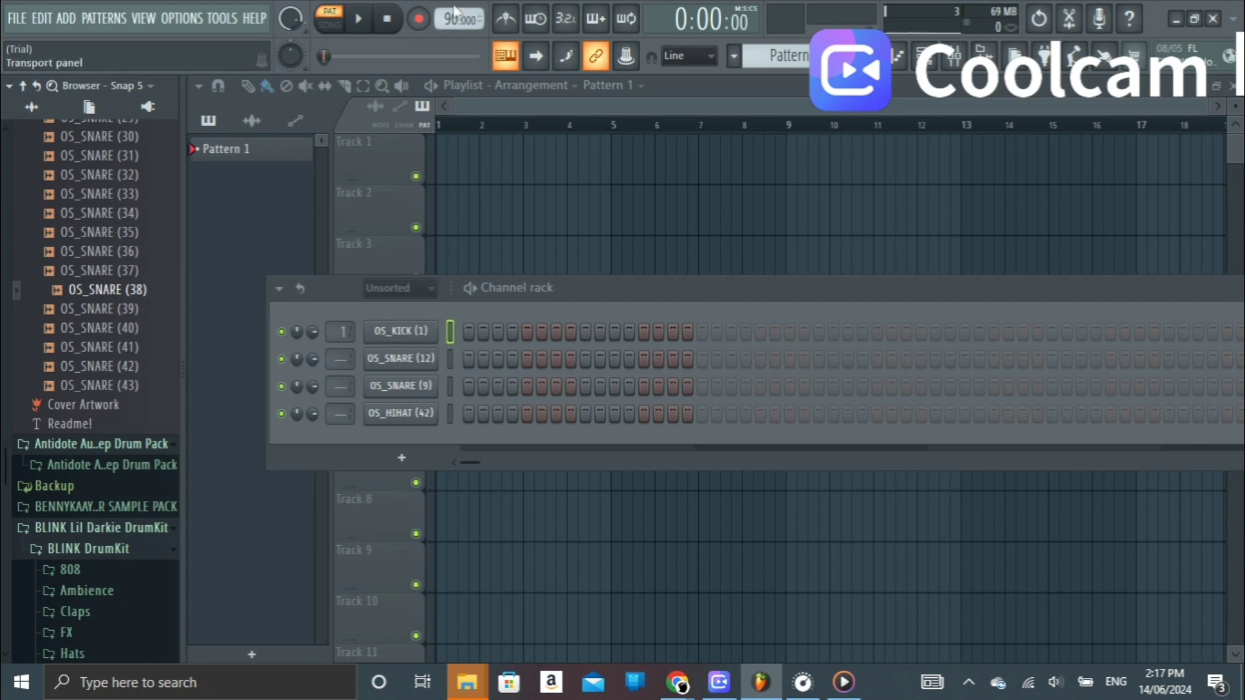
{"action": "scroll", "coordinate": [453, 13], "scroll_direction": "down", "scroll_amount": 2}
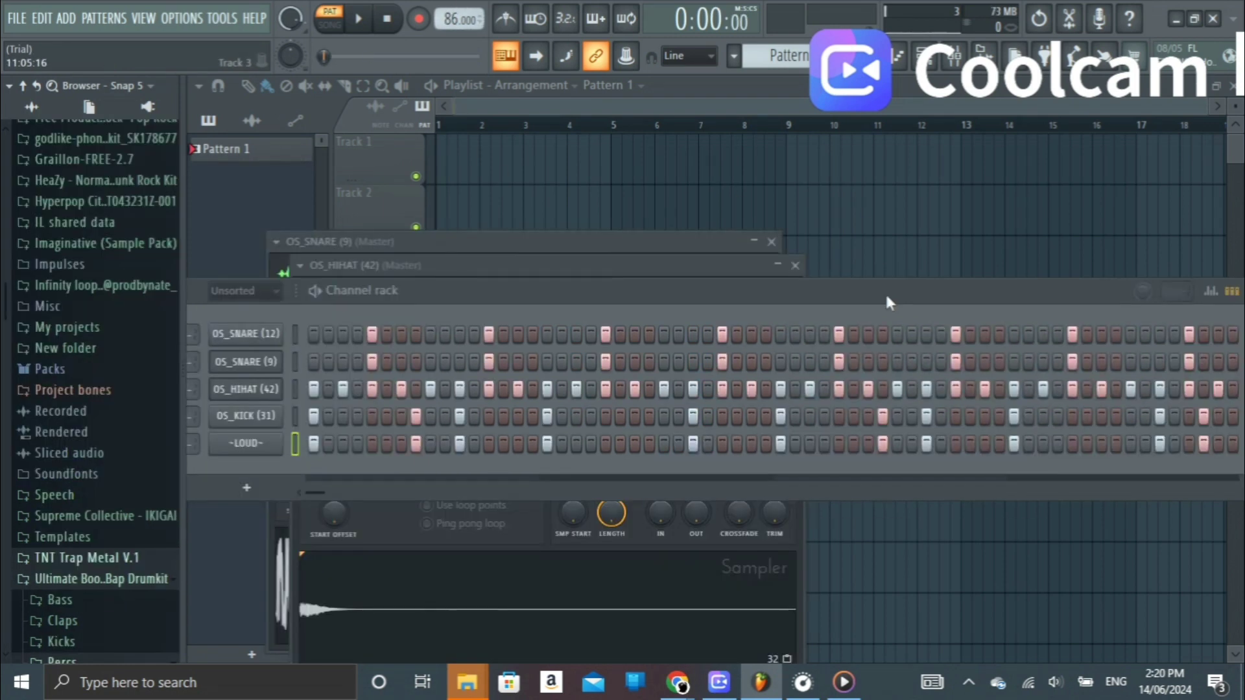
Move the Channel rack higher in the workspace and play back Pattern 1 to hear the drum loop.
{"action": "left_click_drag", "start_coordinate": [884, 291], "coordinate": [891, 261]}
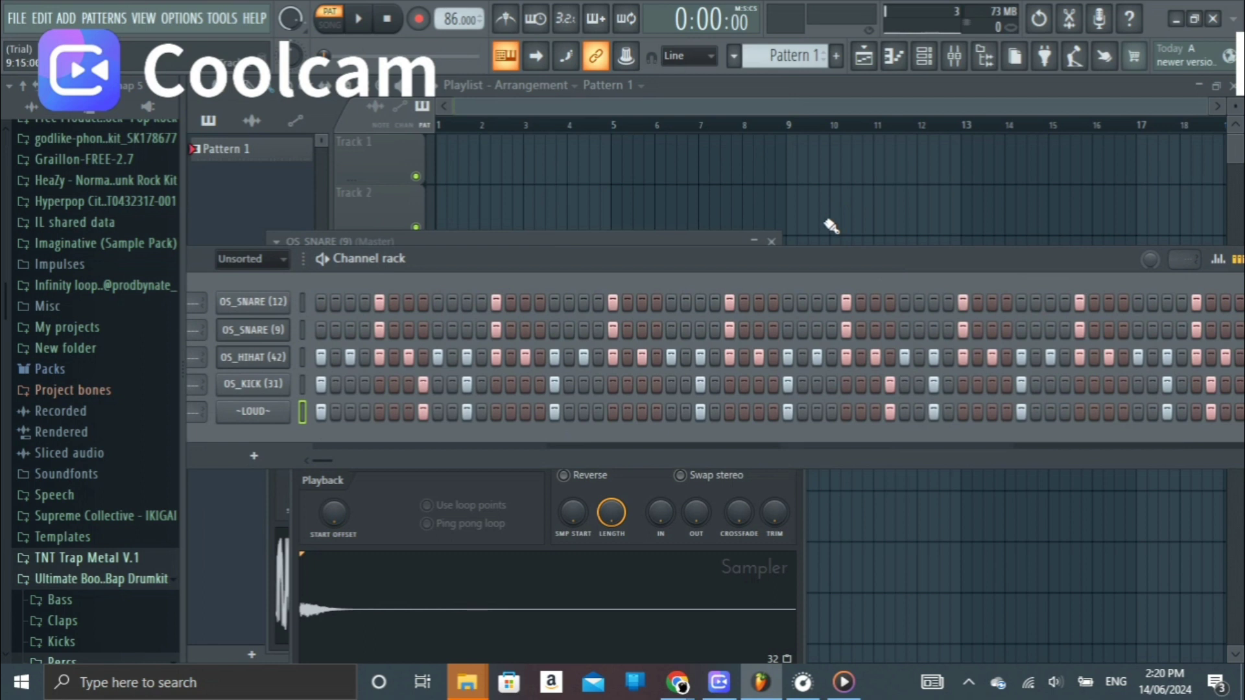
{"action": "mouse_move", "coordinate": [823, 256]}
{"action": "left_mouse_down"}
{"action": "mouse_move", "coordinate": [825, 296]}
{"action": "mouse_move", "coordinate": [811, 236]}
{"action": "mouse_move", "coordinate": [762, 193]}
{"action": "mouse_move", "coordinate": [757, 208]}
{"action": "mouse_move", "coordinate": [853, 237]}
{"action": "mouse_move", "coordinate": [933, 211]}
{"action": "mouse_move", "coordinate": [875, 207]}
{"action": "mouse_move", "coordinate": [850, 241]}
{"action": "mouse_move", "coordinate": [809, 233]}
{"action": "mouse_move", "coordinate": [804, 199]}
{"action": "mouse_move", "coordinate": [816, 258]}
{"action": "mouse_move", "coordinate": [837, 271]}
{"action": "mouse_move", "coordinate": [818, 251]}
{"action": "mouse_move", "coordinate": [827, 235]}
{"action": "left_mouse_up"}
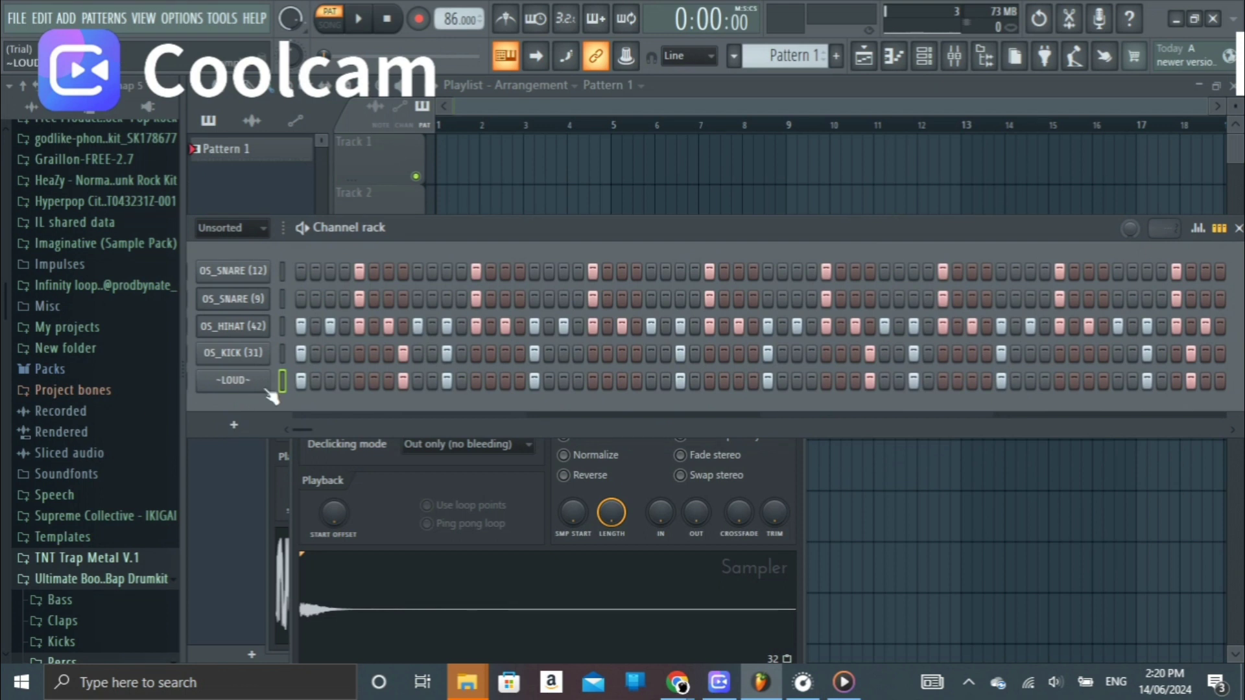
{"action": "key", "text": "space"}
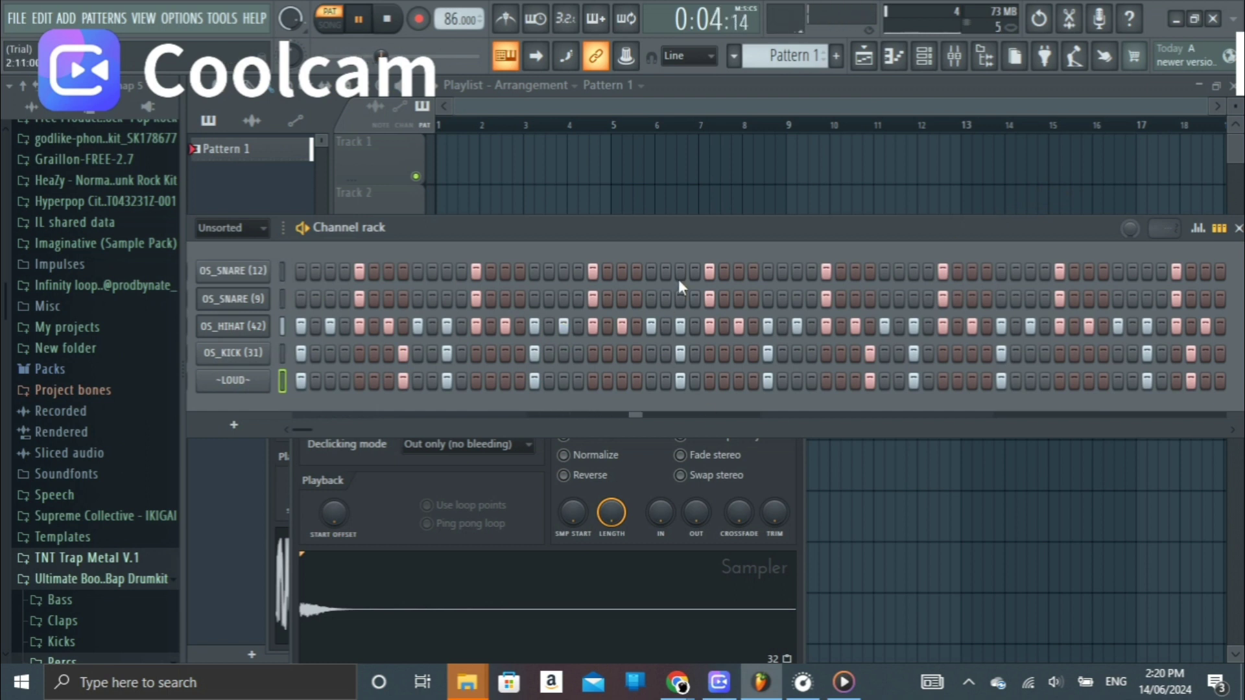
{"action": "left_click", "coordinate": [358, 19]}
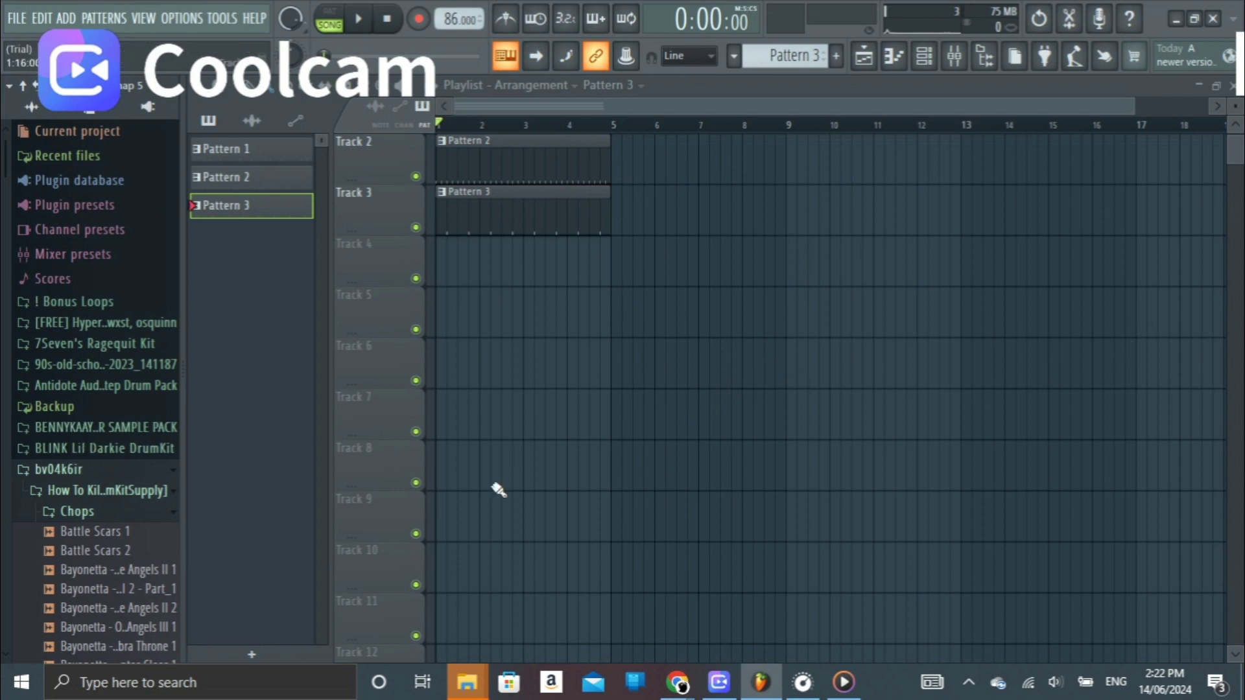
Audition the samples in the Chops folder from Battle Scars 1 downward and play the arrangement with Bayonetta - OST - Chapter Clear 1 on Track 4.
{"action": "scroll", "coordinate": [130, 453], "scroll_direction": "down", "scroll_amount": 4}
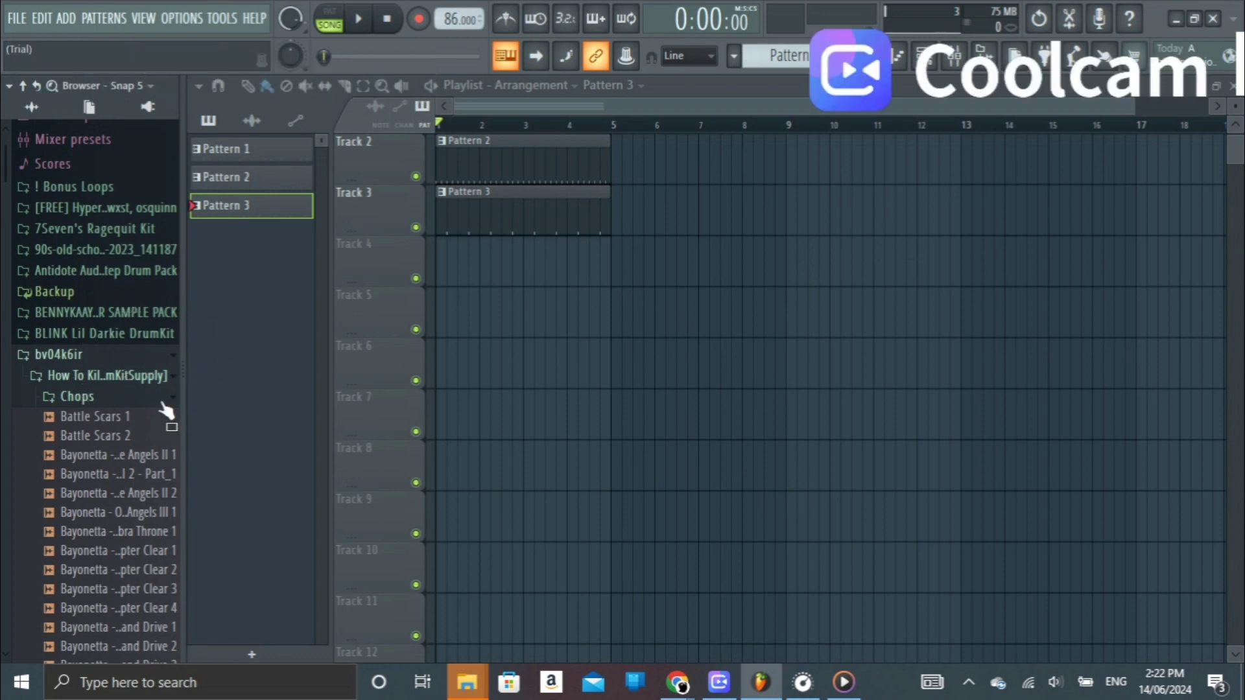
{"action": "scroll", "coordinate": [97, 435], "scroll_direction": "down", "scroll_amount": 10}
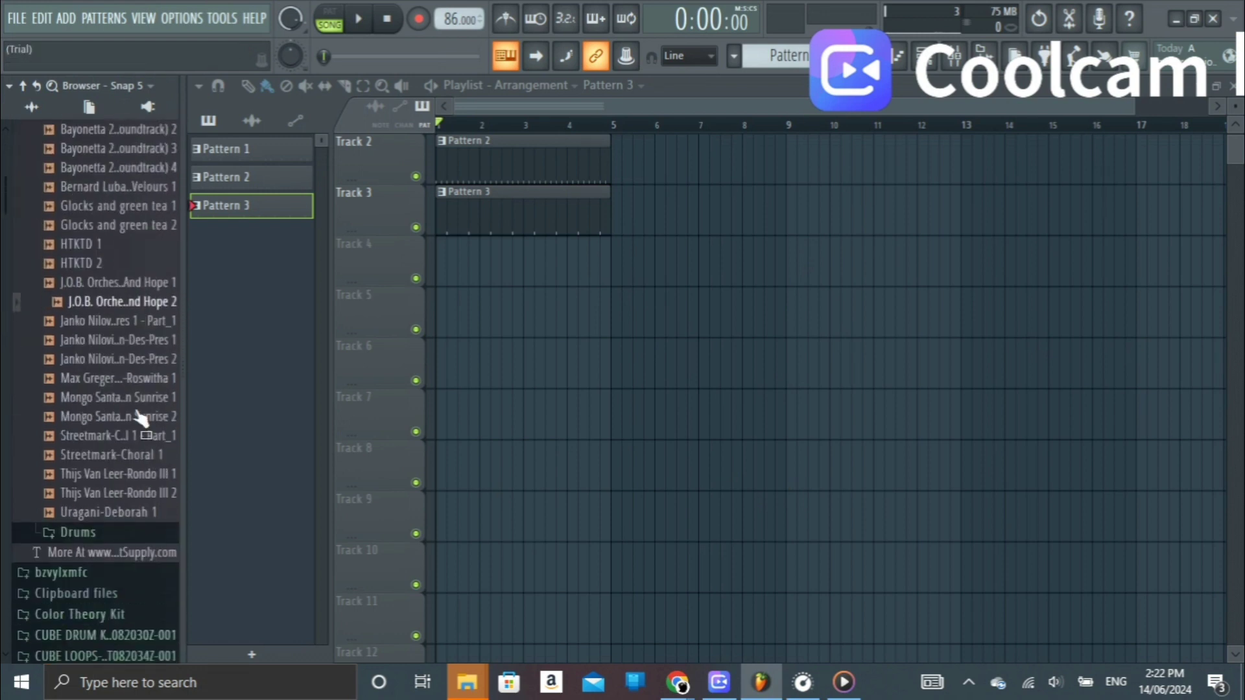
{"action": "scroll", "coordinate": [102, 417], "scroll_direction": "up", "scroll_amount": 8}
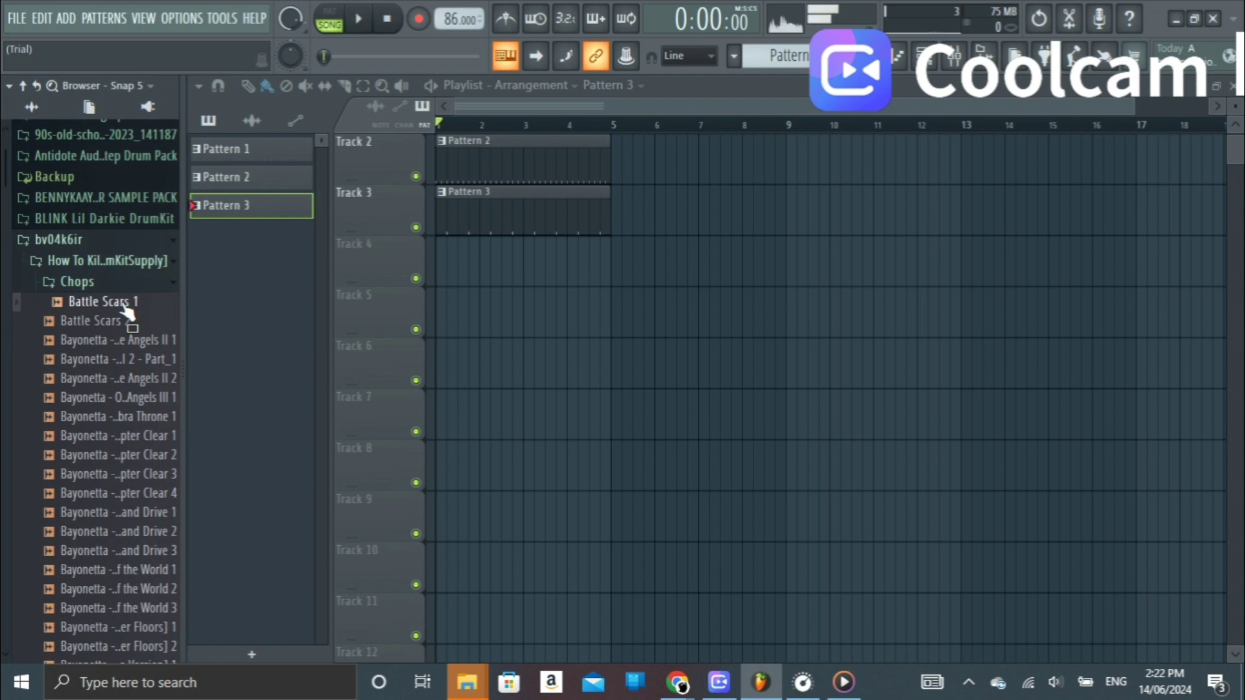
{"action": "key", "text": "Down"}
{"action": "key", "text": "Down"}
{"action": "key", "text": "Down"}
{"action": "key", "text": "Down"}
{"action": "key", "text": "Down"}
{"action": "key", "text": "Down"}
{"action": "key", "text": "Down"}
{"action": "key", "text": "Down"}
{"action": "key", "text": "Down"}
{"action": "key", "text": "Down"}
{"action": "key", "text": "Down"}
{"action": "key", "text": "Down"}
{"action": "key", "text": "Down"}
{"action": "key", "text": "Down"}
{"action": "key", "text": "Down"}
{"action": "key", "text": "Down"}
{"action": "key", "text": "Down"}
{"action": "key", "text": "Down"}
{"action": "key", "text": "Down"}
{"action": "key", "text": "Down"}
{"action": "key", "text": "Down"}
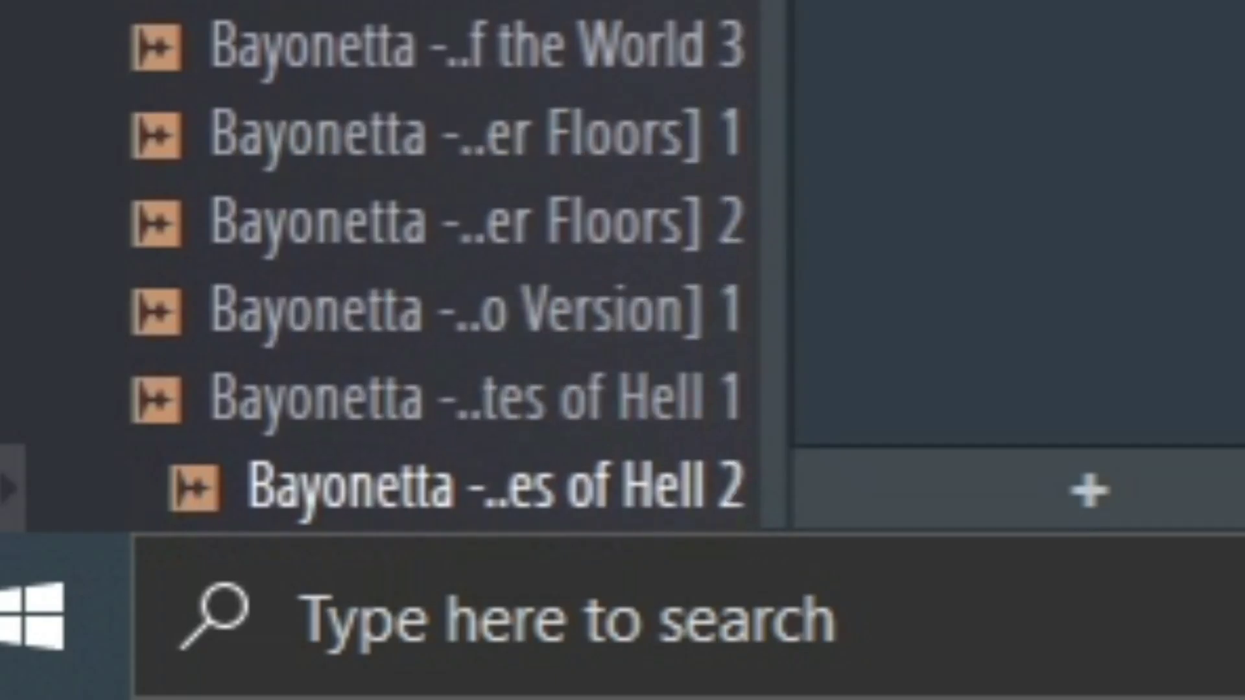
{"action": "key", "text": "Down"}
{"action": "key", "text": "Down"}
{"action": "key", "text": "Down"}
{"action": "key", "text": "Down"}
{"action": "key", "text": "Down"}
{"action": "key", "text": "Down"}
{"action": "key", "text": "Down"}
{"action": "key", "text": "Down"}
{"action": "key", "text": "Down"}
{"action": "key", "text": "Down"}
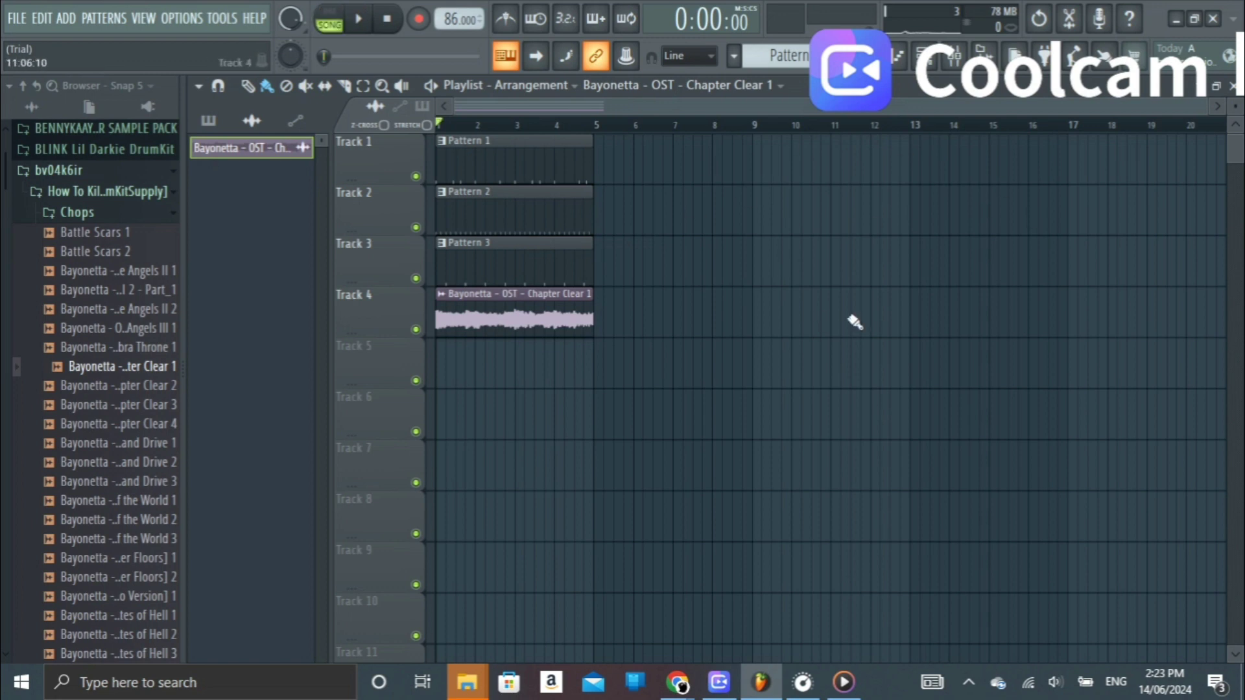
{"action": "left_click", "coordinate": [367, 26]}
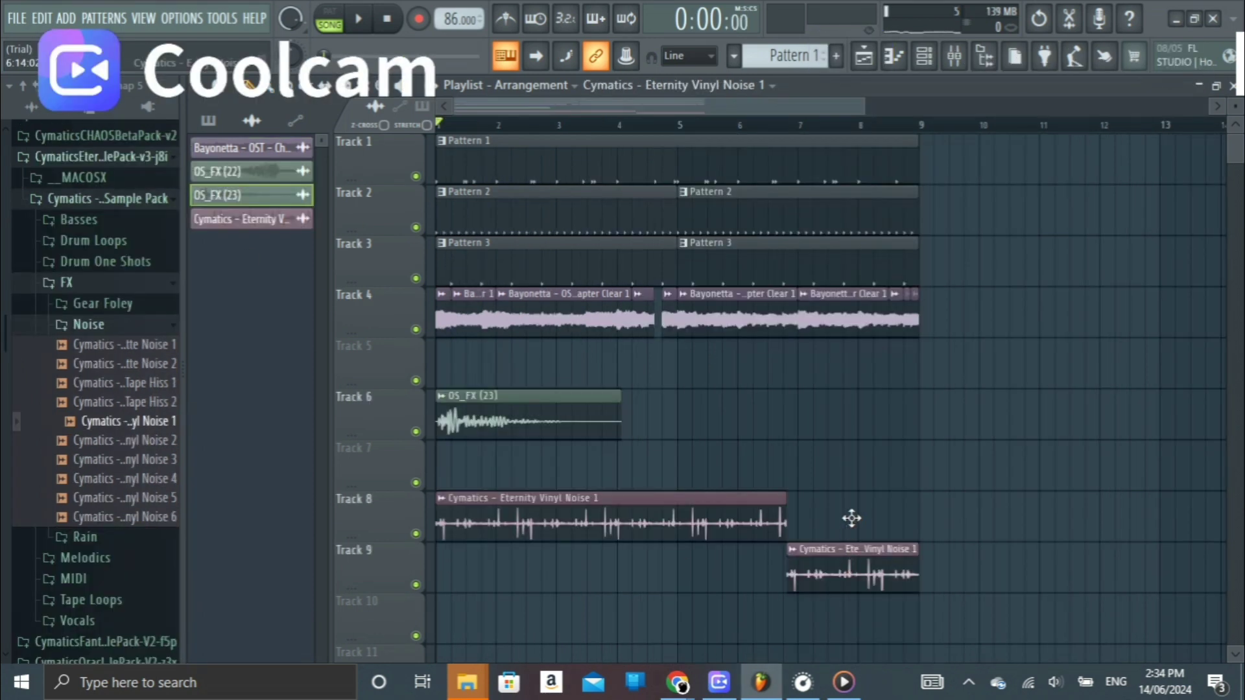
Move the Cymatics - Eternity Vinyl Noise 1 clip from Track 9 to Track 8, directly after the longer vinyl noise clip.
{"action": "left_click_drag", "start_coordinate": [852, 518], "coordinate": [853, 499]}
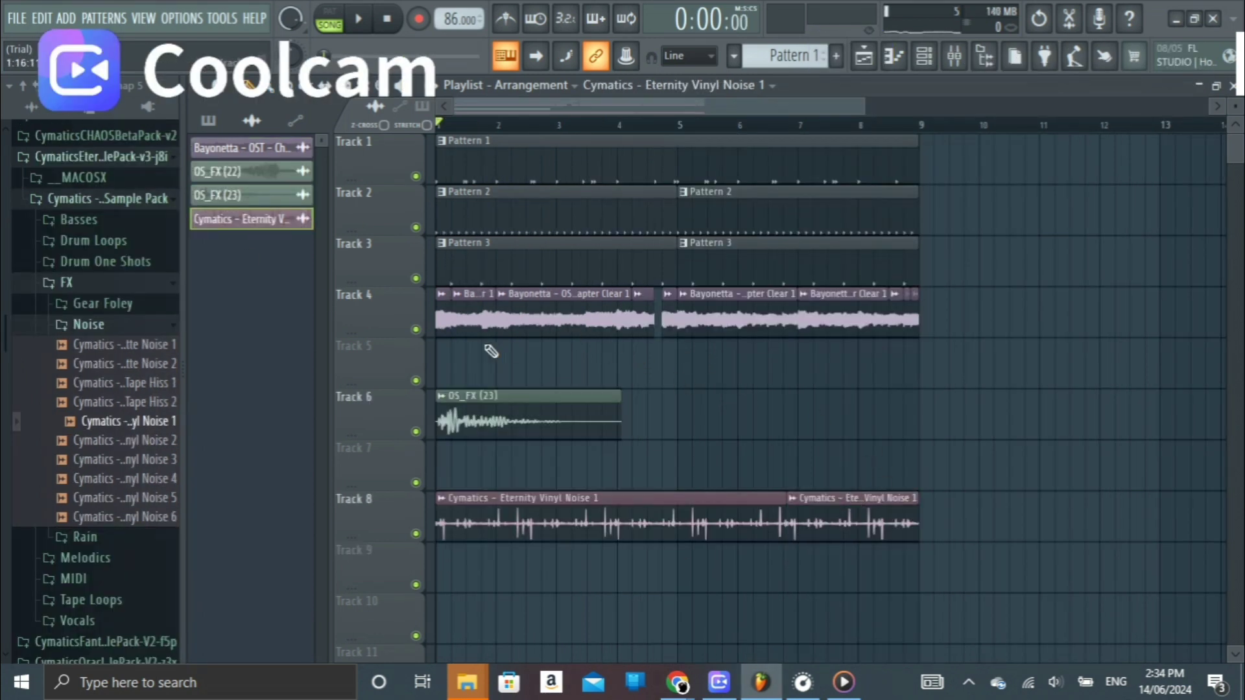
Examine the Playlist clips closely, including the drum patterns, chopped Bayonetta sample, OS_FX (23) and vinyl noise.
{"action": "scroll", "coordinate": [361, 351], "scroll_direction": "up", "scroll_amount": 3}
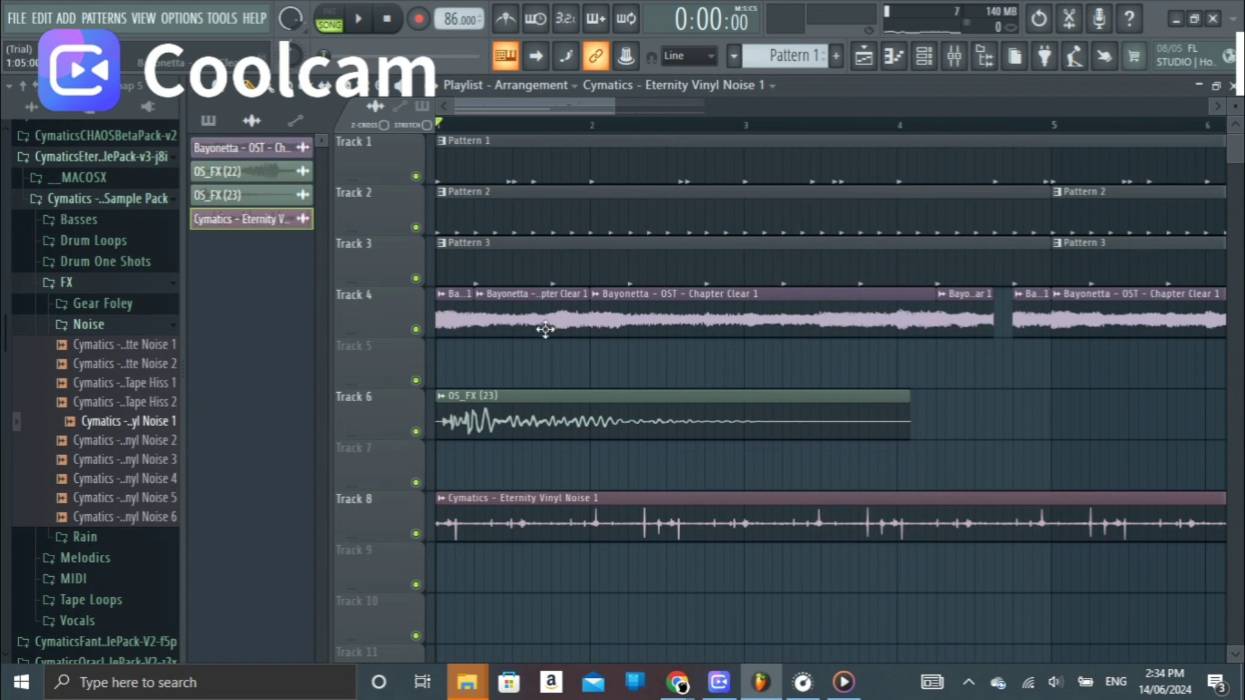
{"action": "scroll", "coordinate": [545, 330], "scroll_direction": "down", "scroll_amount": 3}
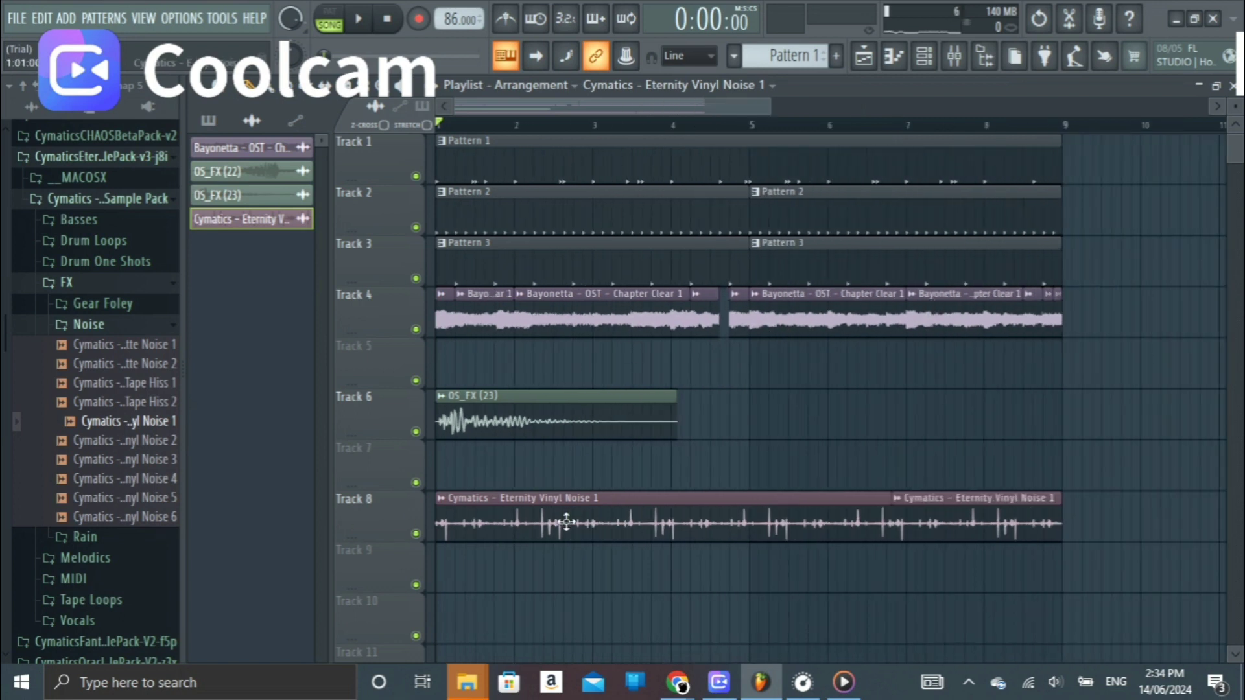
{"action": "scroll", "coordinate": [476, 541], "scroll_direction": "up", "scroll_amount": 2}
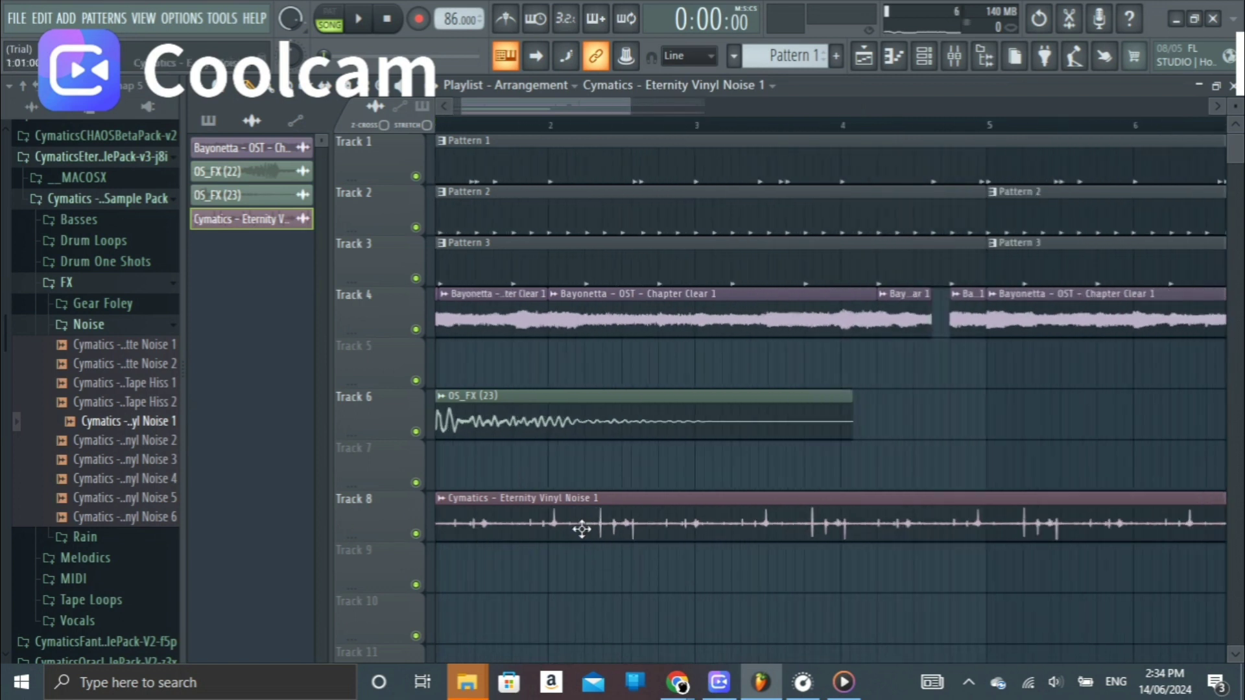
{"action": "scroll", "coordinate": [563, 412], "scroll_direction": "down", "scroll_amount": 1}
{"action": "scroll", "coordinate": [452, 407], "scroll_direction": "up", "scroll_amount": 2}
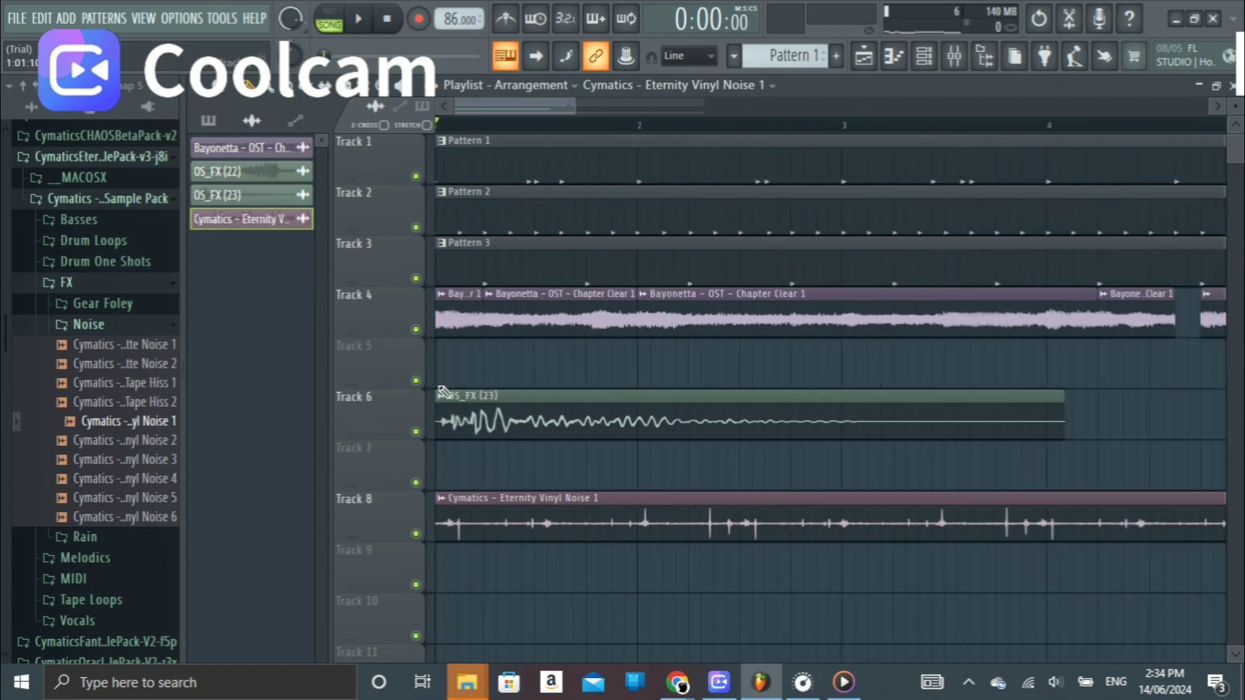
{"action": "scroll", "coordinate": [709, 566], "scroll_direction": "down", "scroll_amount": 5}
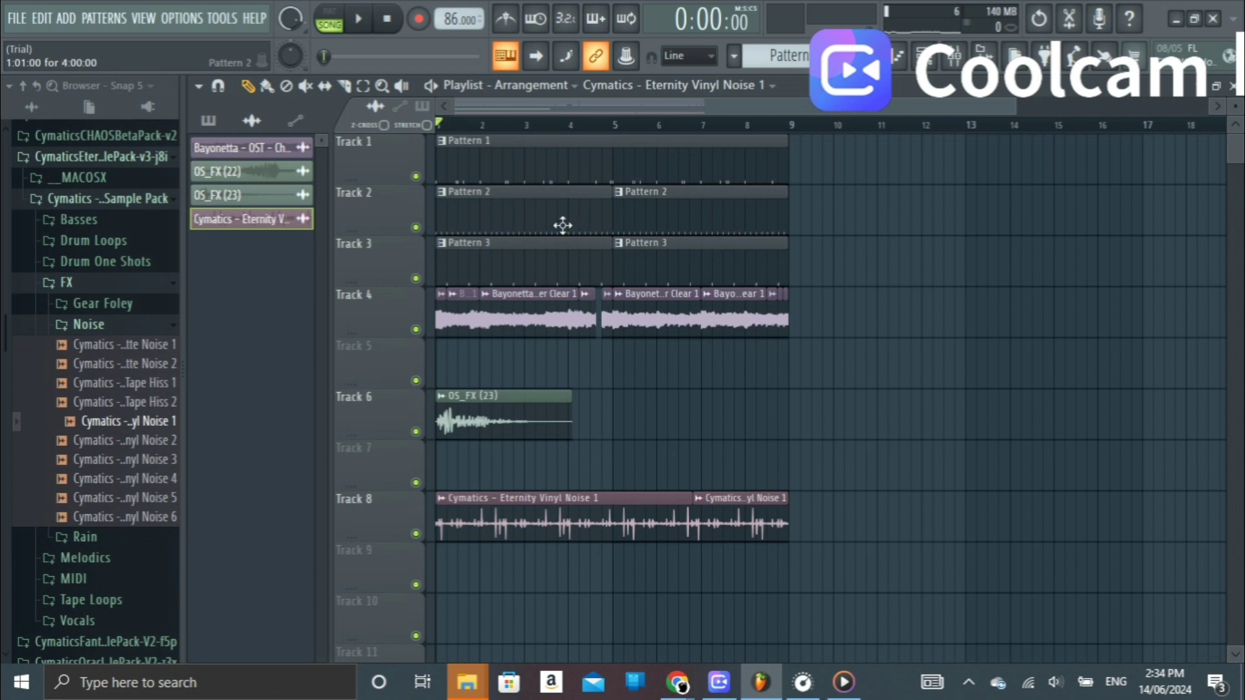
{"action": "scroll", "coordinate": [547, 150], "scroll_direction": "up", "scroll_amount": 5}
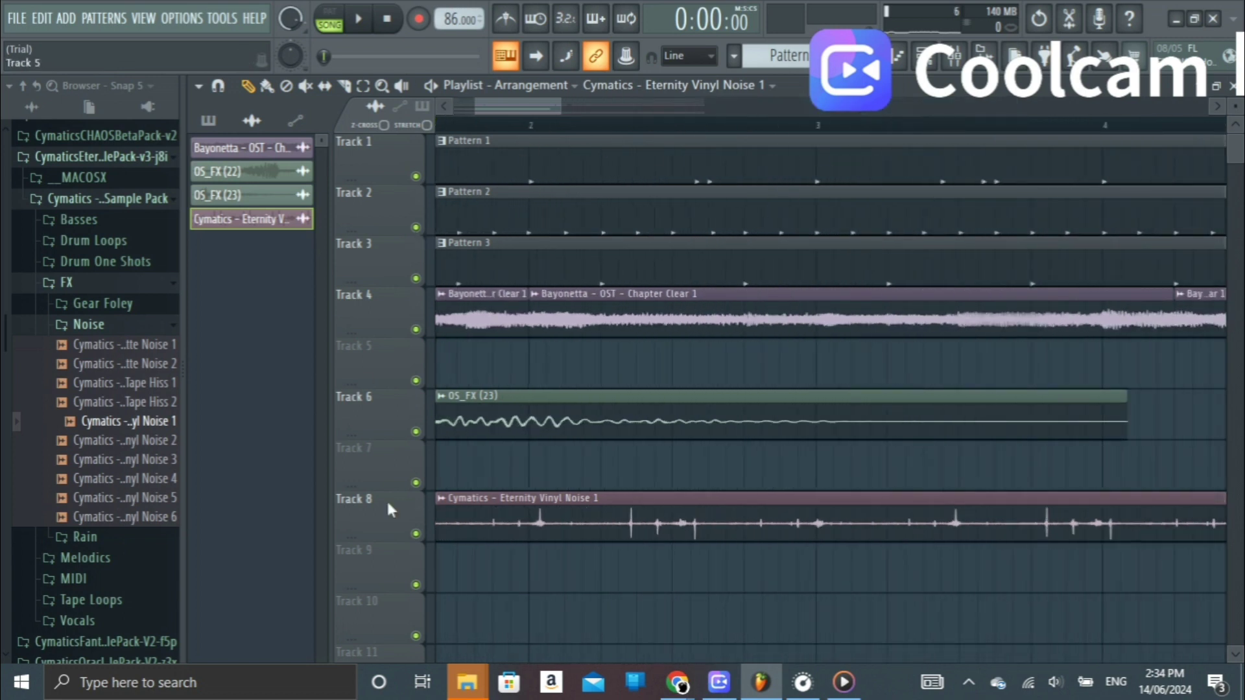
{"action": "scroll", "coordinate": [717, 508], "scroll_direction": "down", "scroll_amount": 5}
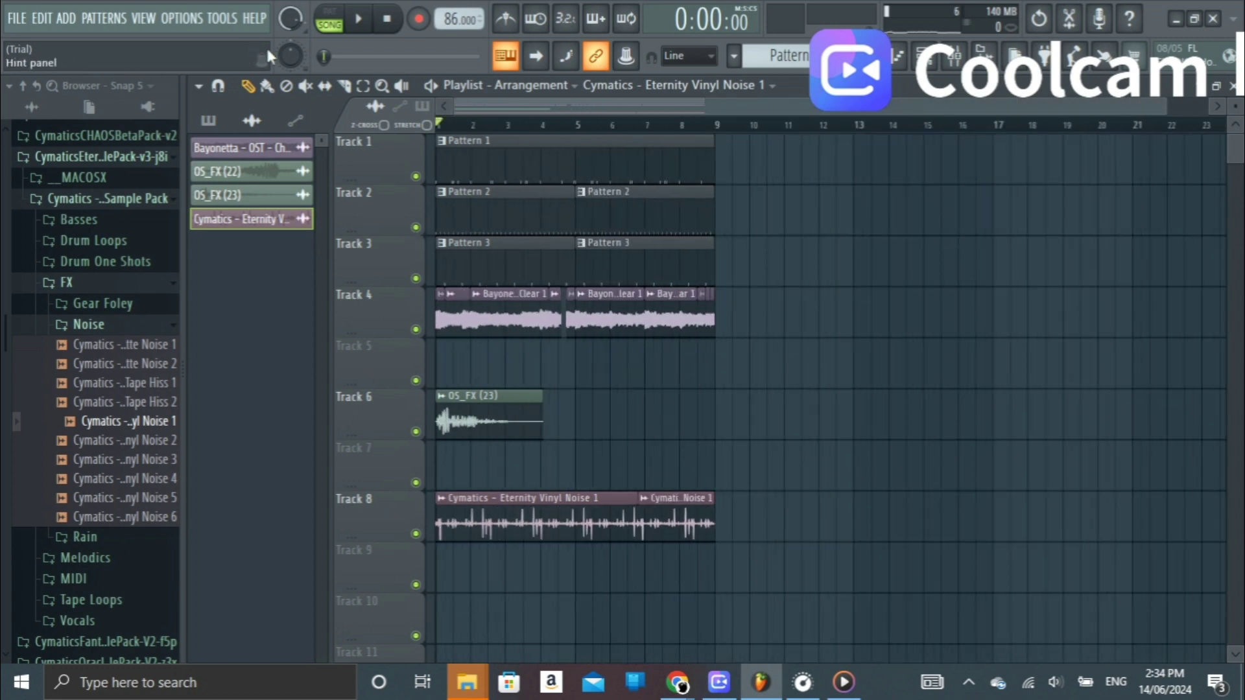
Play the arrangement from the start to hear the chopped sample with the drums, effect and vinyl noise.
{"action": "key", "text": "space"}
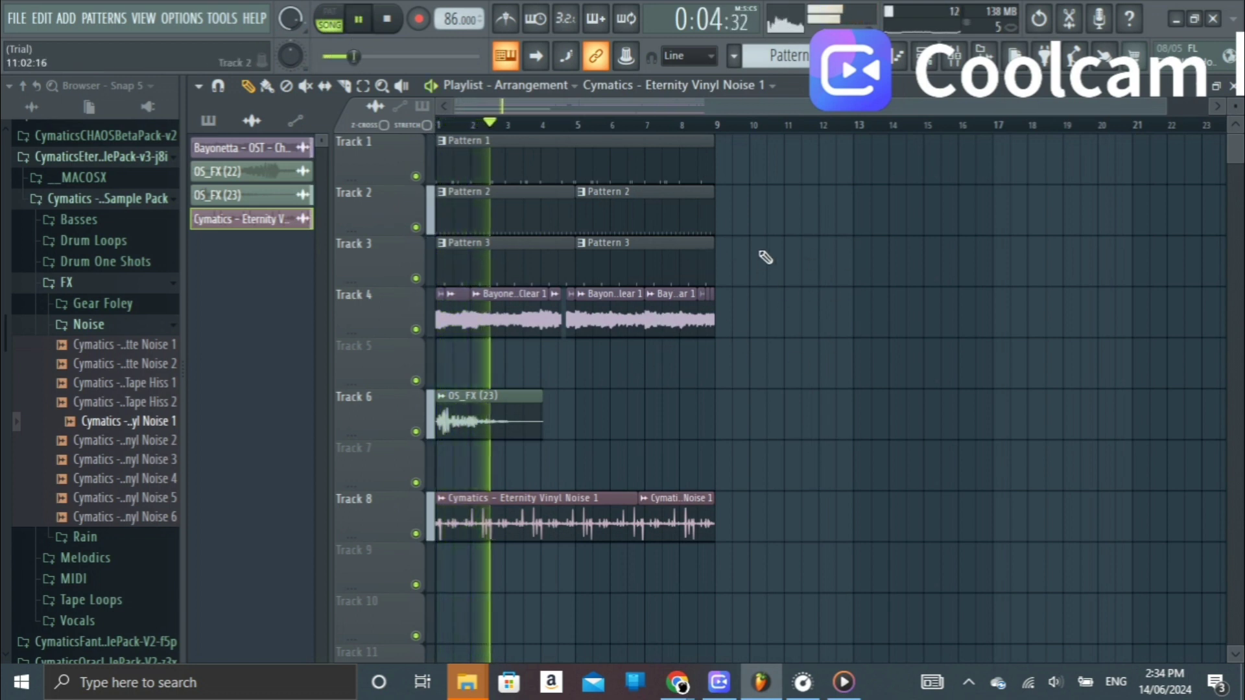
{"action": "scroll", "coordinate": [633, 397], "scroll_direction": "down", "scroll_amount": 3}
{"action": "scroll", "coordinate": [622, 395], "scroll_direction": "up", "scroll_amount": 3}
{"action": "scroll", "coordinate": [448, 321], "scroll_direction": "up", "scroll_amount": 5}
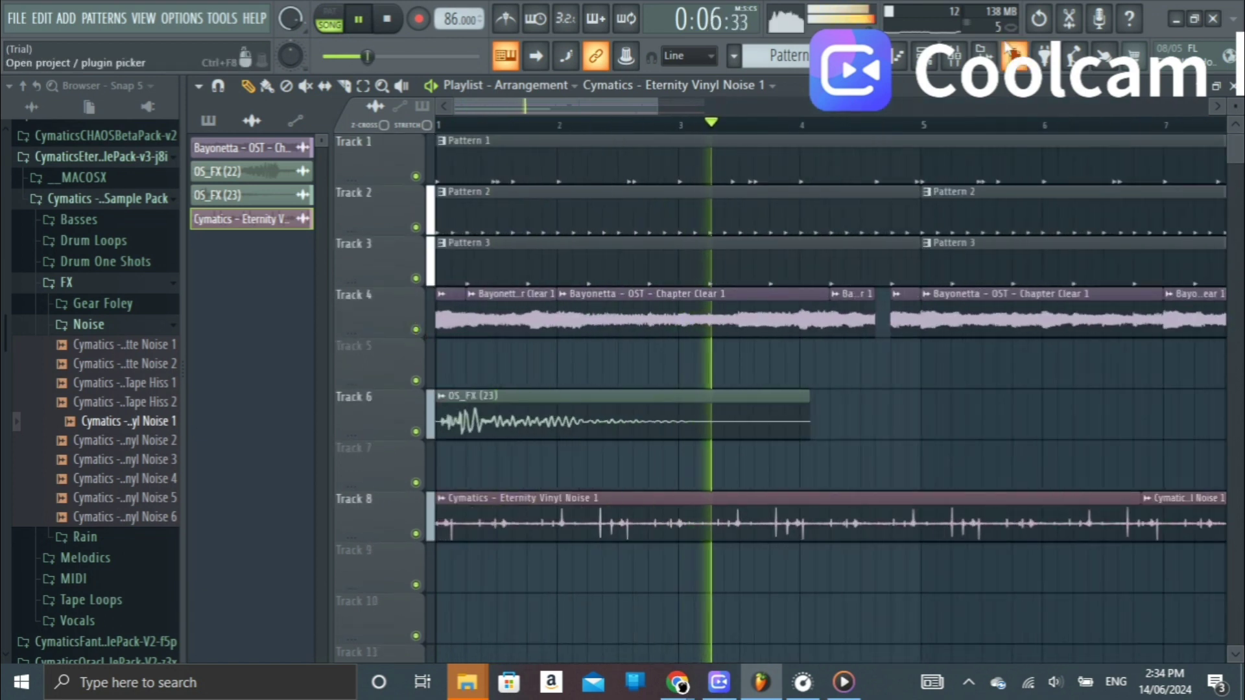
Inspect the audio and drum channels in the Channel rack with Pattern 1 reselected, and stop the song playback.
{"action": "left_click", "coordinate": [925, 56]}
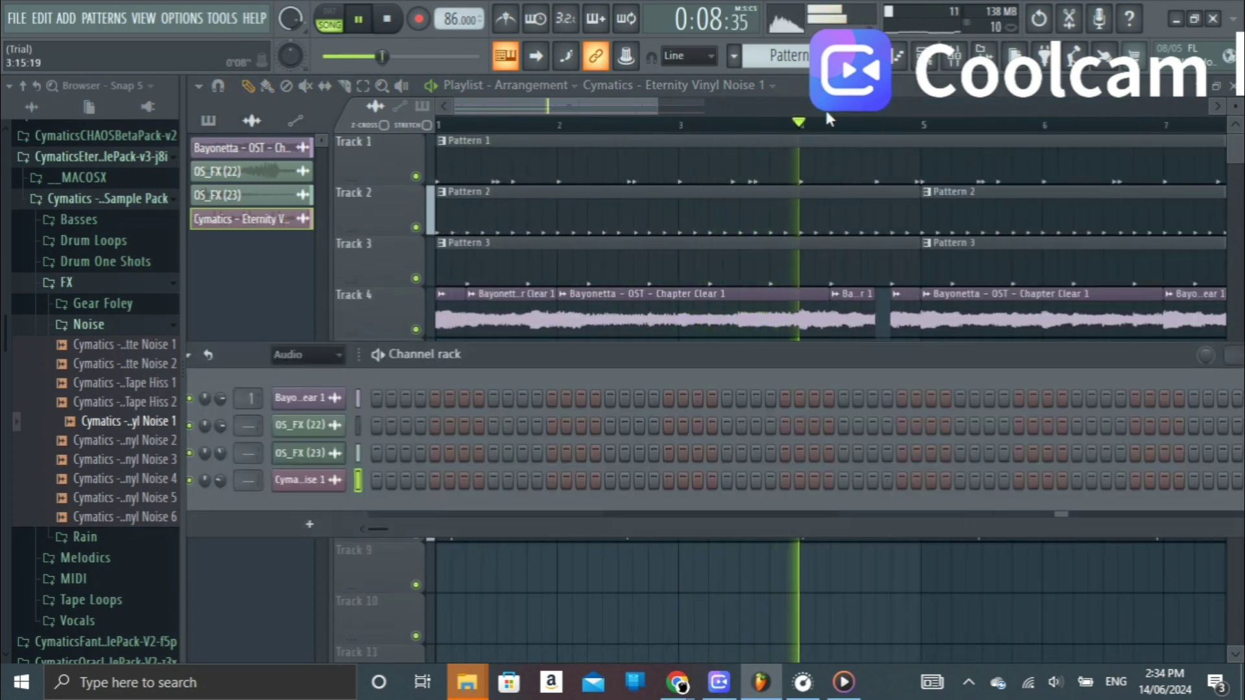
{"action": "scroll", "coordinate": [799, 61], "scroll_direction": "up", "scroll_amount": 2}
{"action": "scroll", "coordinate": [799, 62], "scroll_direction": "down", "scroll_amount": 1}
{"action": "scroll", "coordinate": [799, 60], "scroll_direction": "down", "scroll_amount": 2}
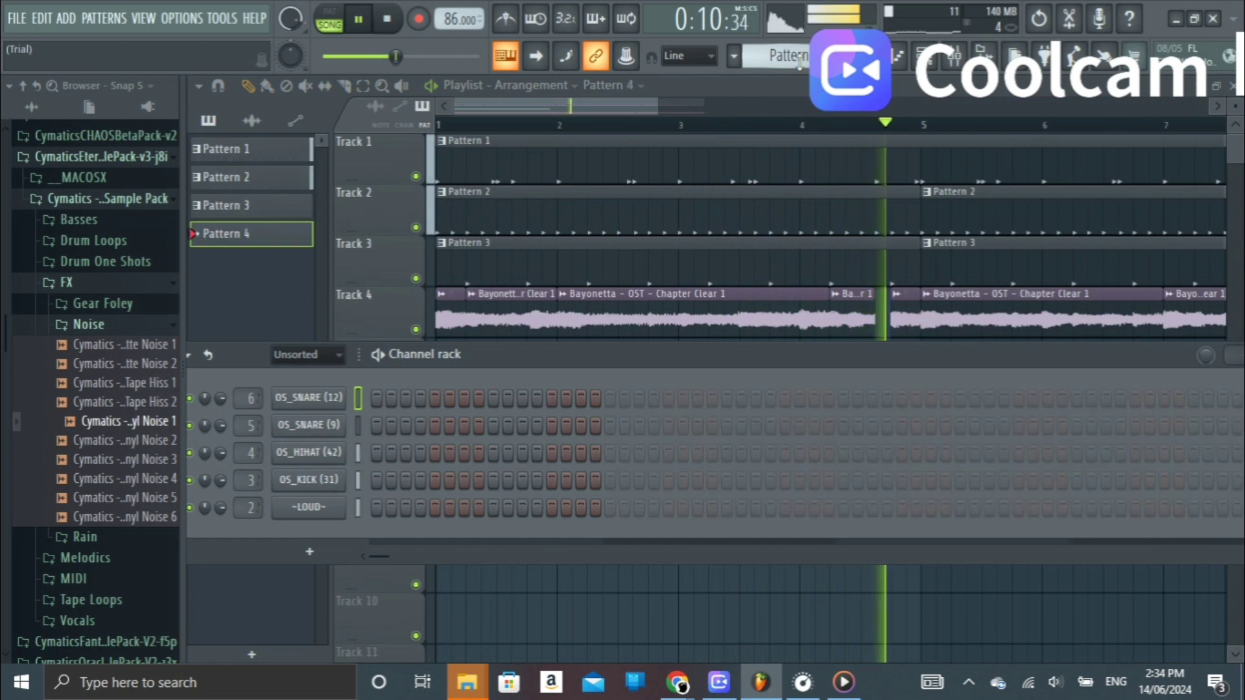
{"action": "scroll", "coordinate": [799, 60], "scroll_direction": "up", "scroll_amount": 3}
{"action": "left_click", "coordinate": [602, 171]}
{"action": "scroll", "coordinate": [925, 242], "scroll_direction": "down", "scroll_amount": 3}
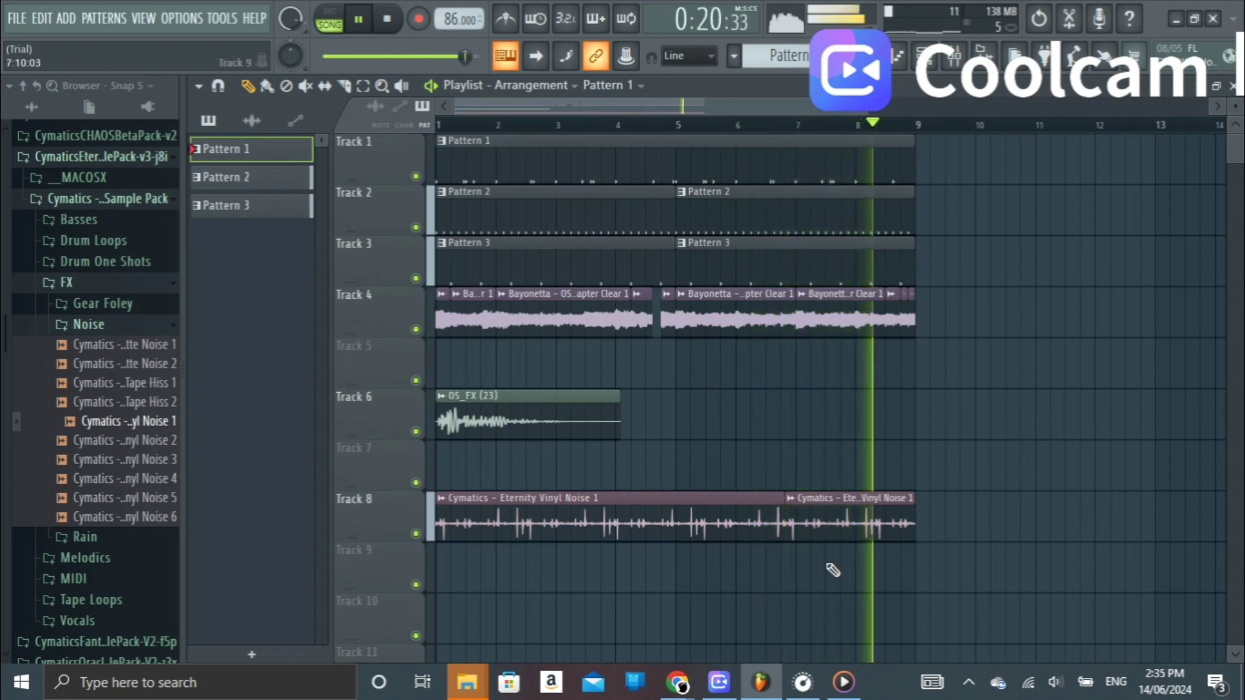
{"action": "key", "text": "space"}
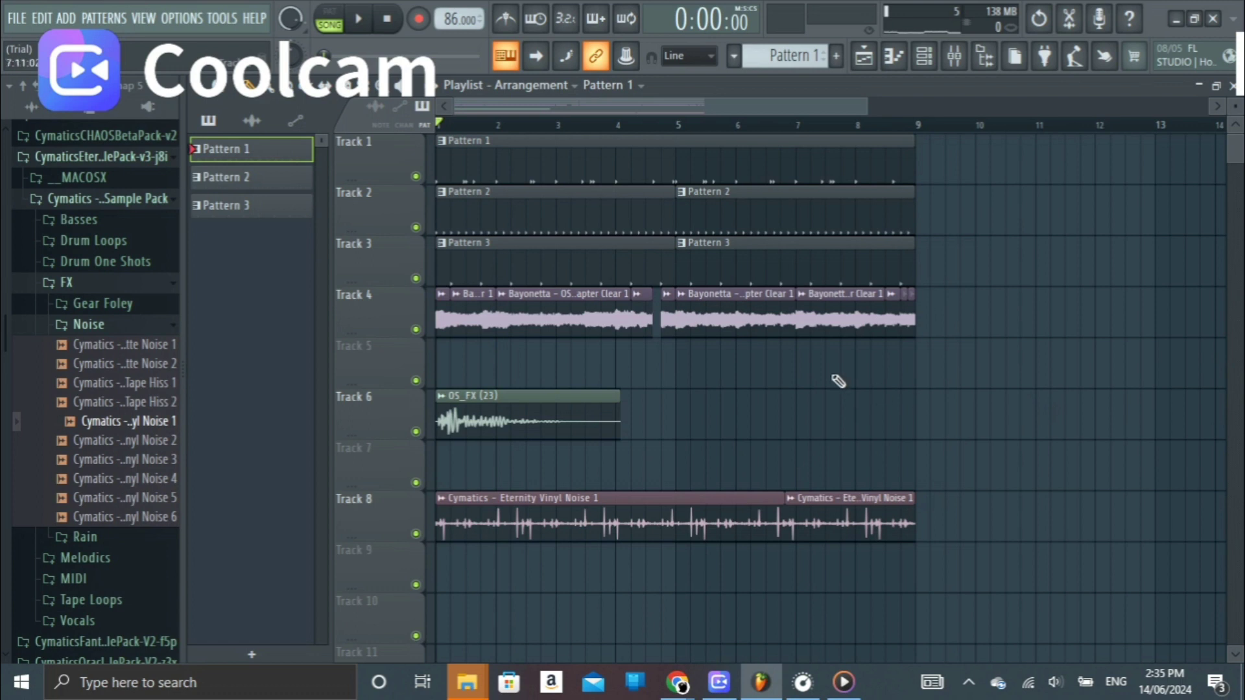
{"action": "scroll", "coordinate": [838, 381], "scroll_direction": "down", "scroll_amount": 4}
{"action": "scroll", "coordinate": [1132, 539], "scroll_direction": "up", "scroll_amount": 4}
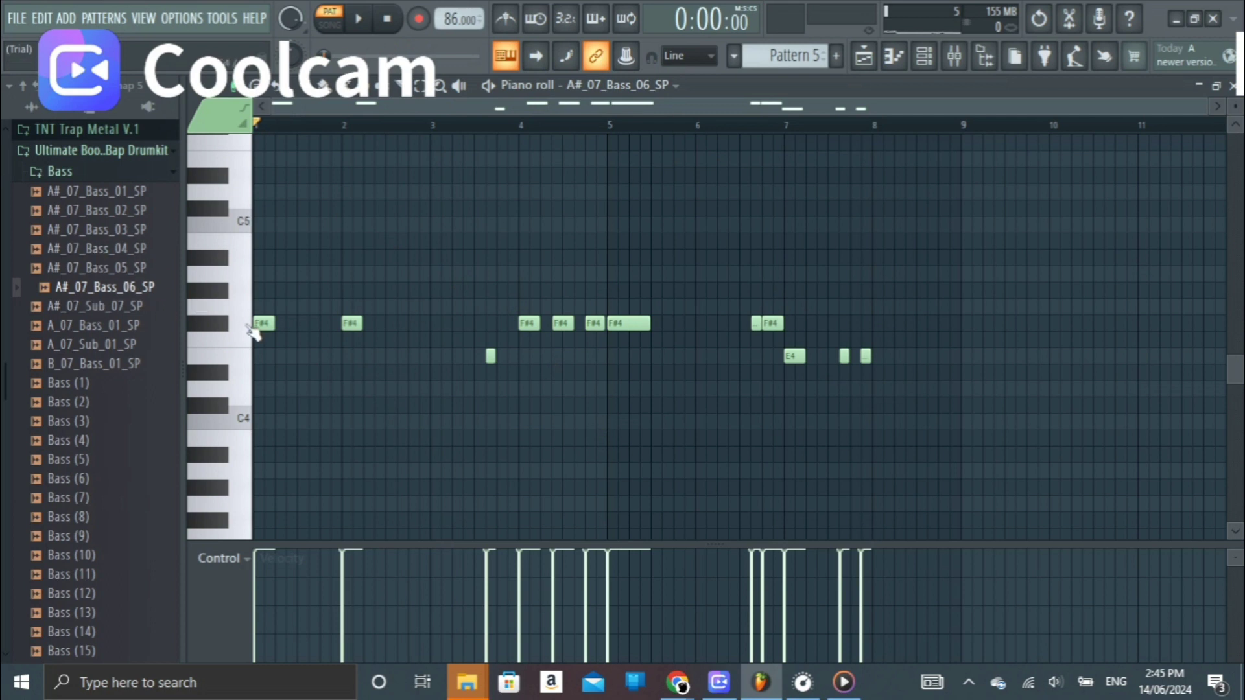
Play back the A#_07_Bass_06_SP bass line of Pattern 5 in the Piano roll, pause it and look over its notes.
{"action": "scroll", "coordinate": [252, 331], "scroll_direction": "up", "scroll_amount": 2}
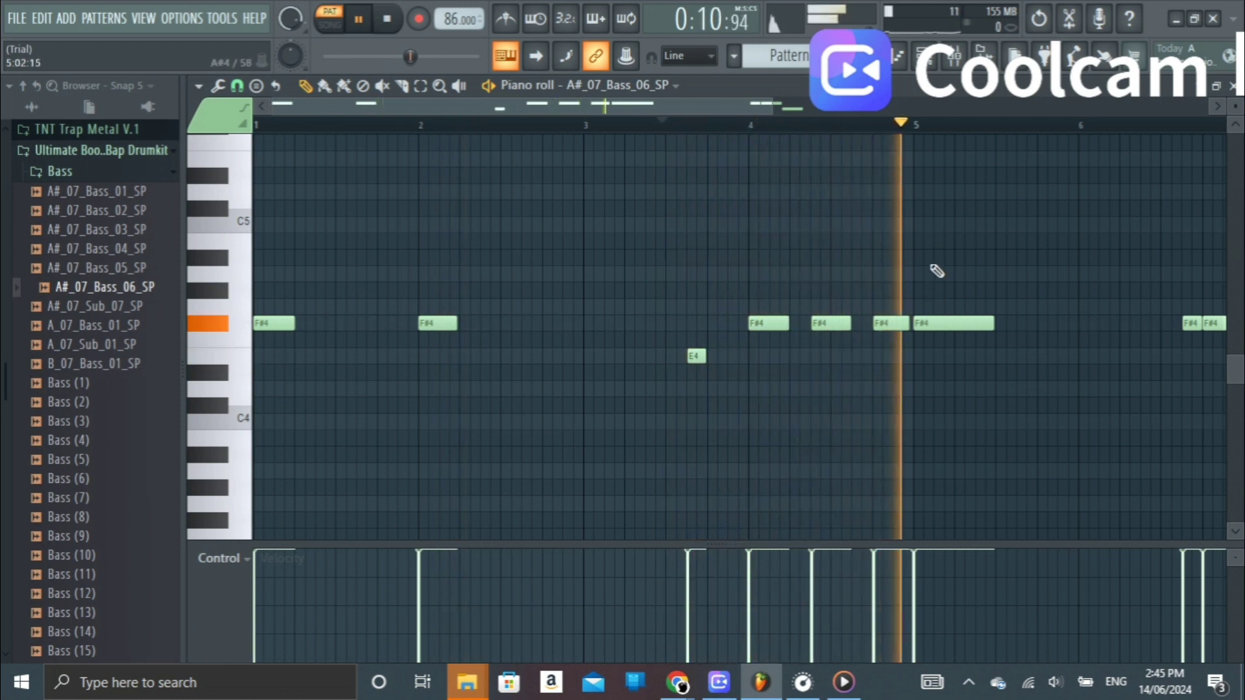
{"action": "left_click", "coordinate": [364, 21]}
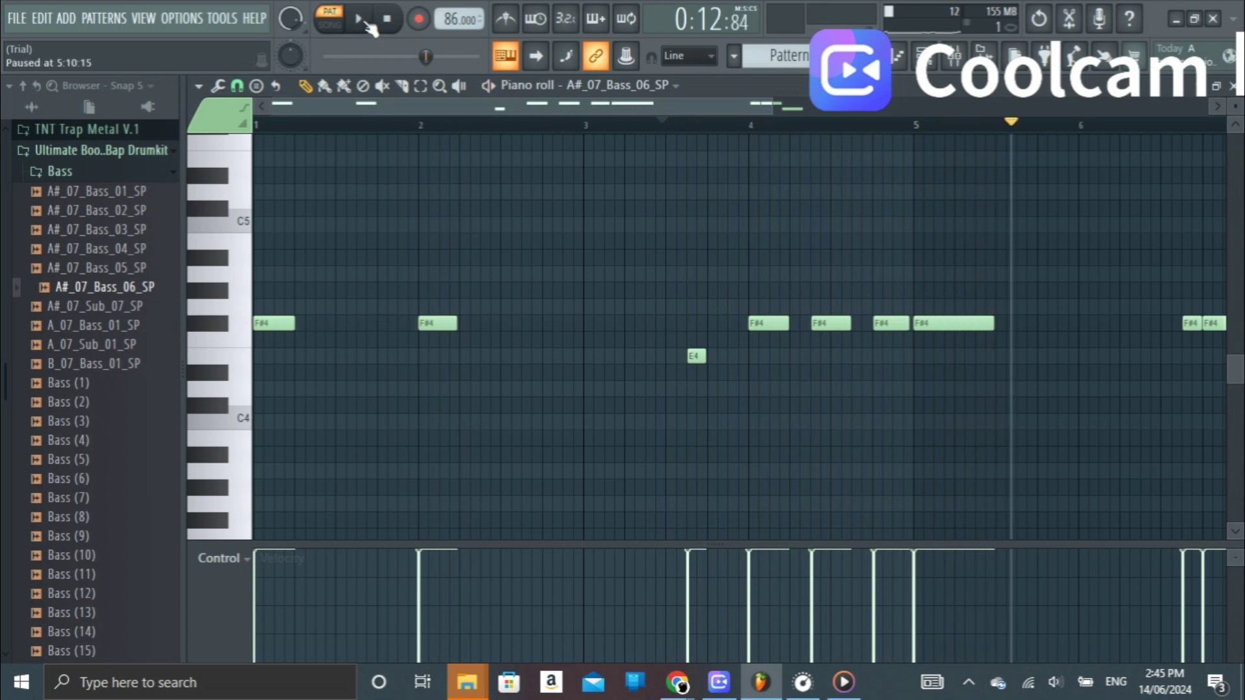
{"action": "scroll", "coordinate": [508, 438], "scroll_direction": "down", "scroll_amount": 3}
{"action": "scroll", "coordinate": [632, 454], "scroll_direction": "down", "scroll_amount": 2}
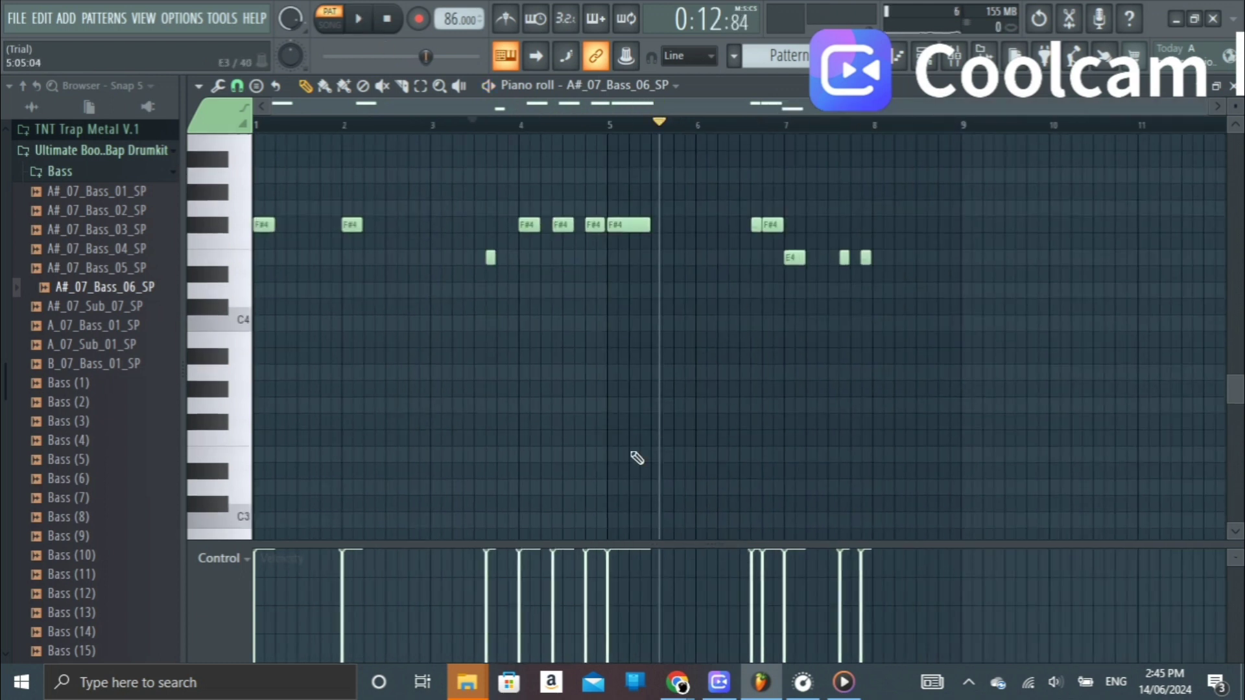
{"action": "scroll", "coordinate": [648, 483], "scroll_direction": "up", "scroll_amount": 4}
{"action": "scroll", "coordinate": [636, 509], "scroll_direction": "down", "scroll_amount": 1}
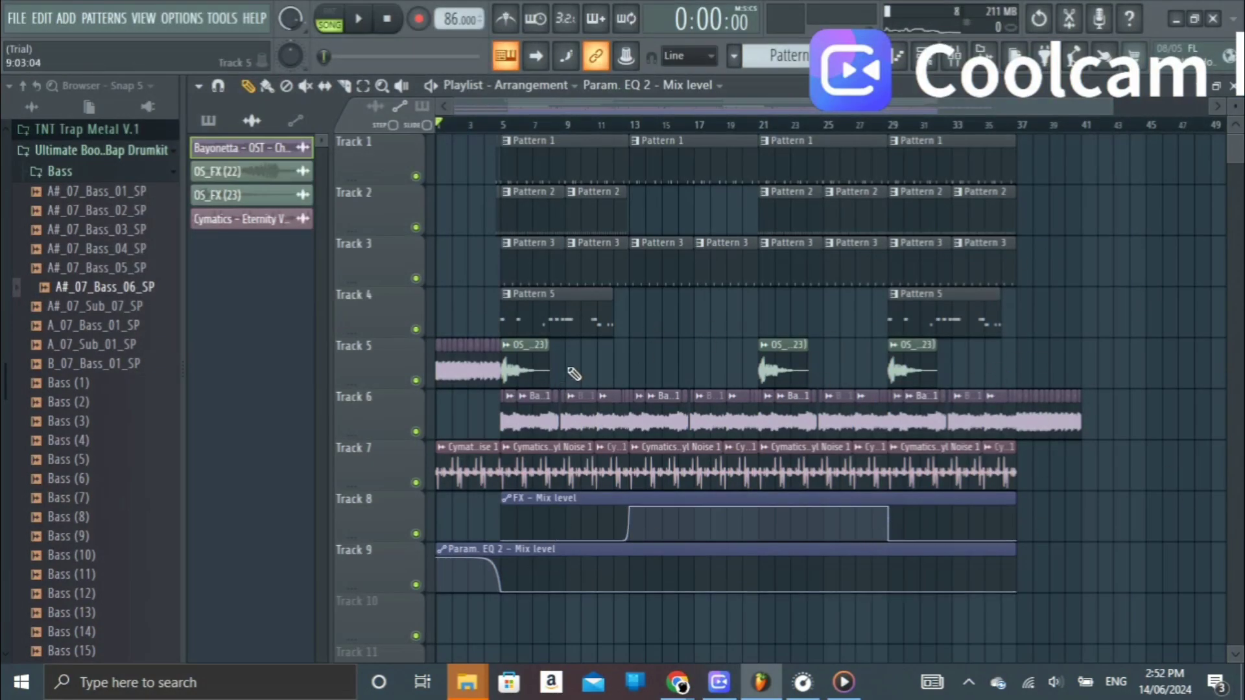
{"action": "scroll", "coordinate": [864, 422], "scroll_direction": "down", "scroll_amount": 4}
{"action": "scroll", "coordinate": [761, 209], "scroll_direction": "up", "scroll_amount": 4}
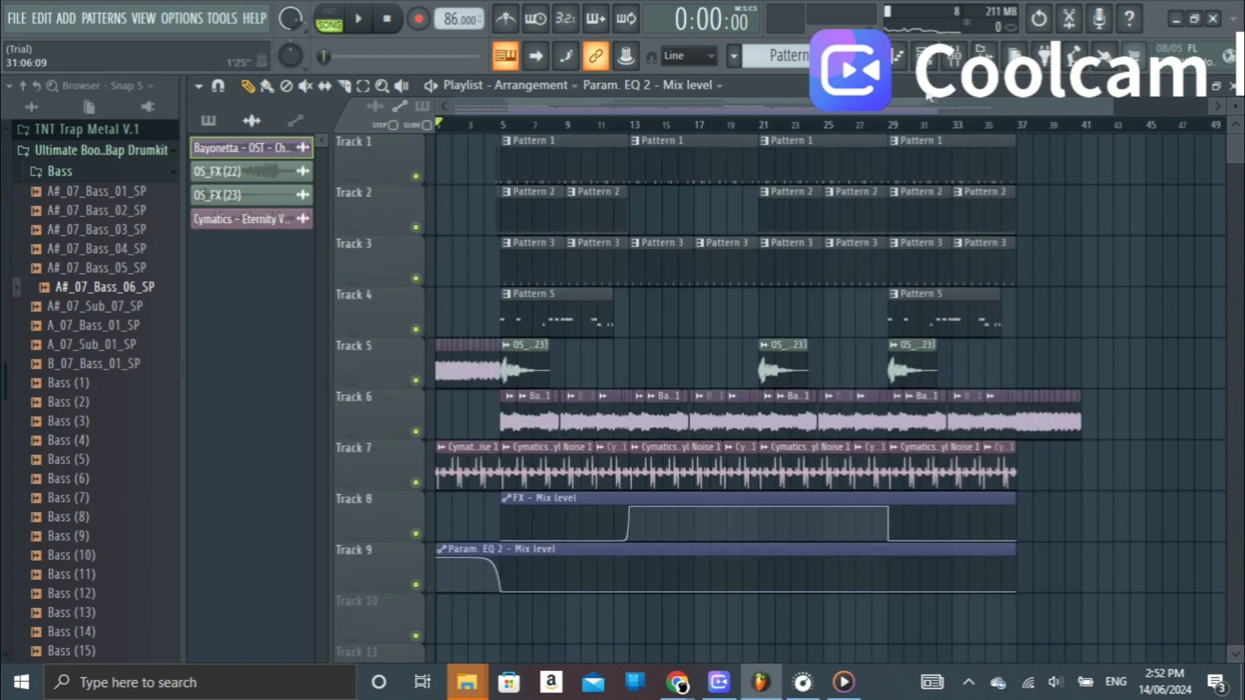